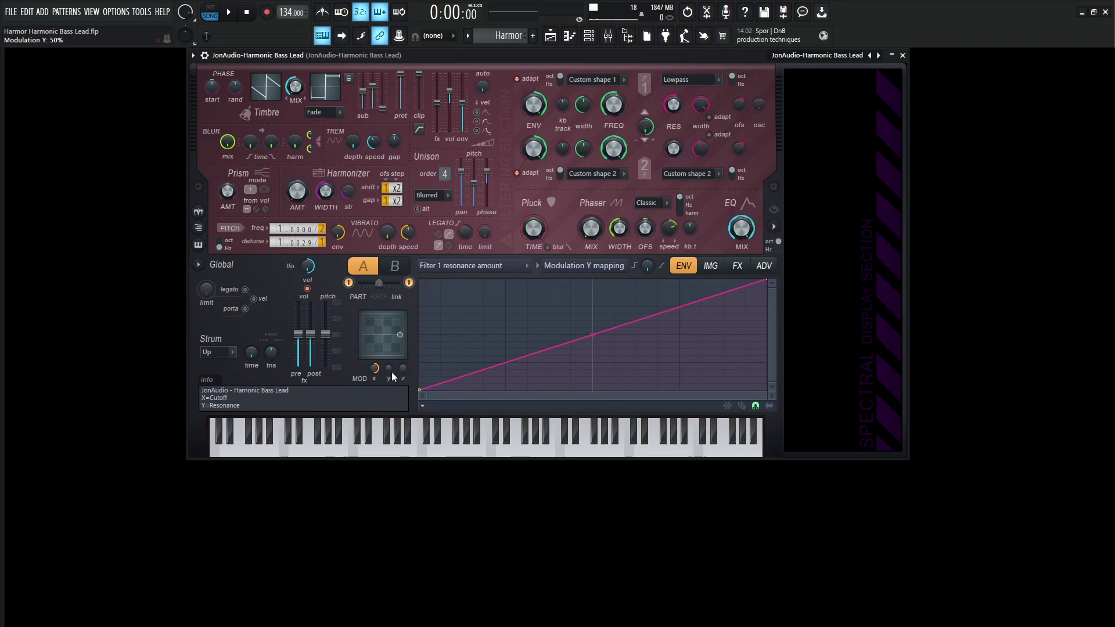
# - Play the song while sweeping Modulation X and Y to hear the cutoff and resonance changes, and stop playback
pyautogui.moveTo(392, 373); pyautogui.dragTo(392, 368)
pyautogui.press('space')
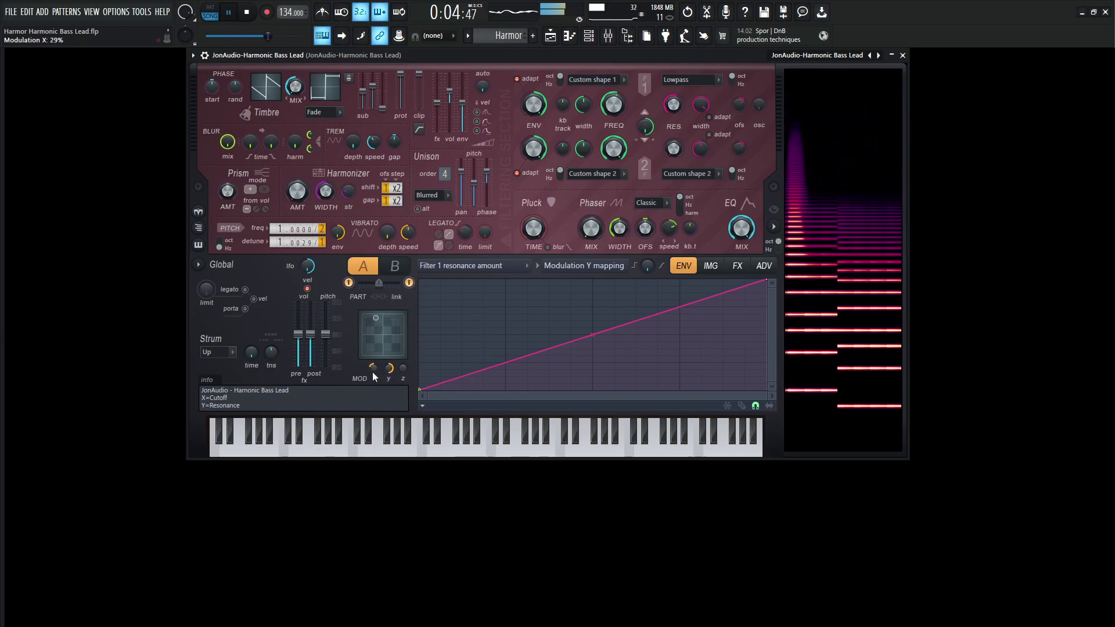
pyautogui.moveTo(372, 373); pyautogui.dragTo(372, 341)
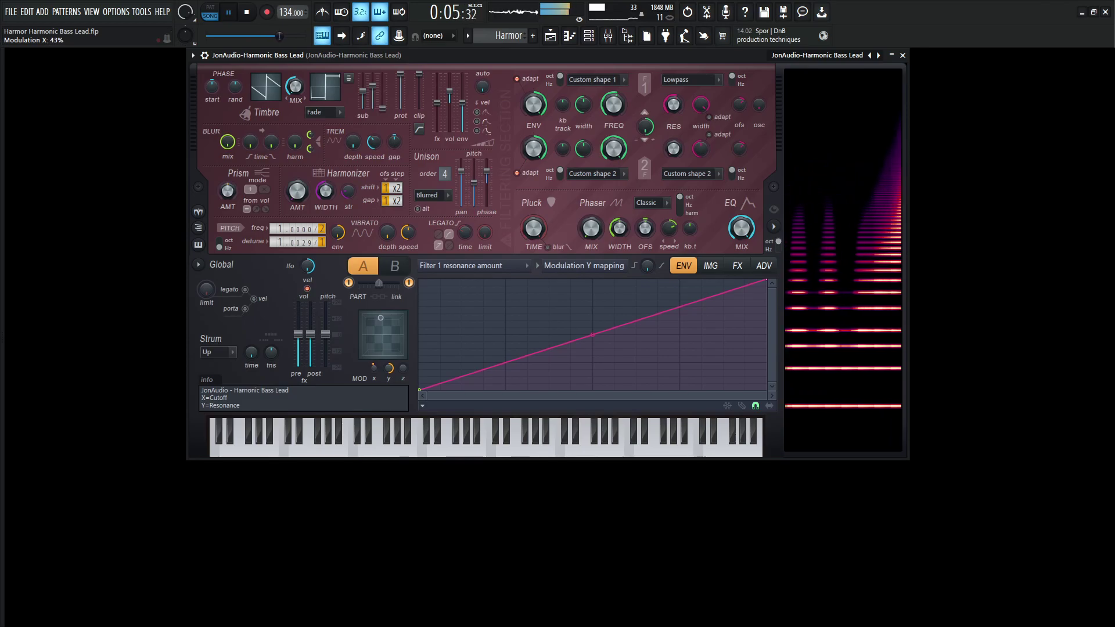
pyautogui.press('space')
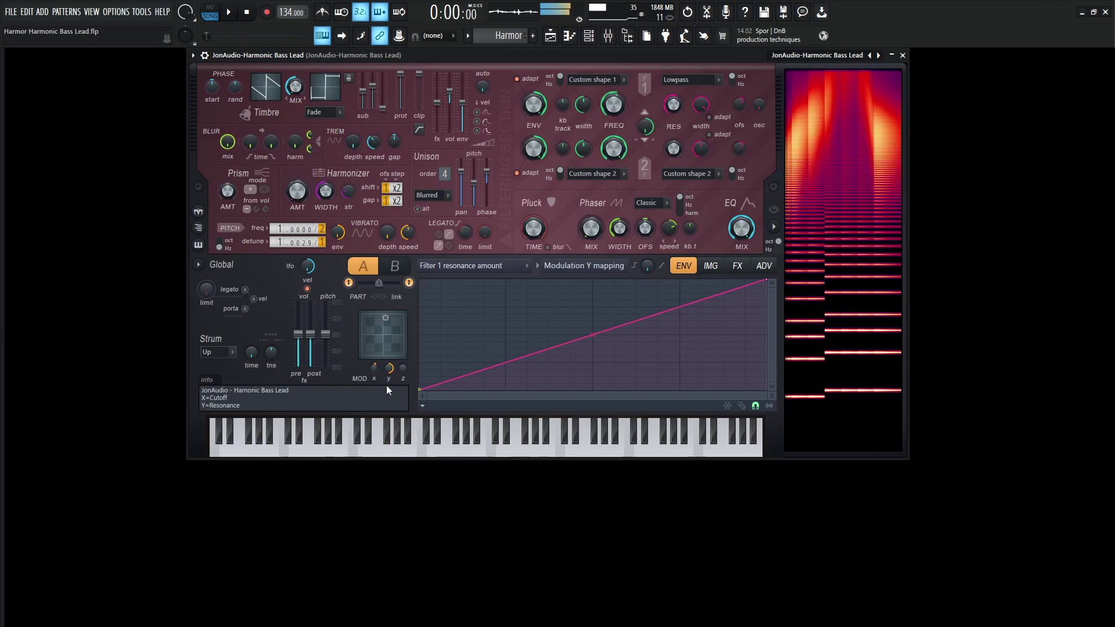
pyautogui.moveTo(374, 369); pyautogui.dragTo(374, 370)
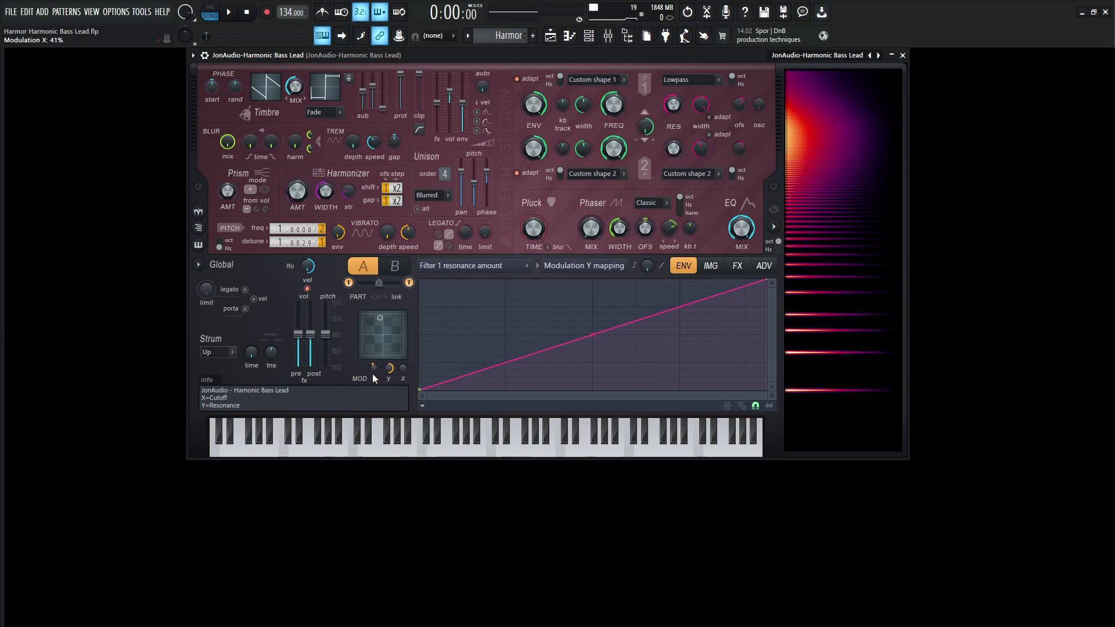
pyautogui.moveTo(371, 368); pyautogui.dragTo(380, 396)
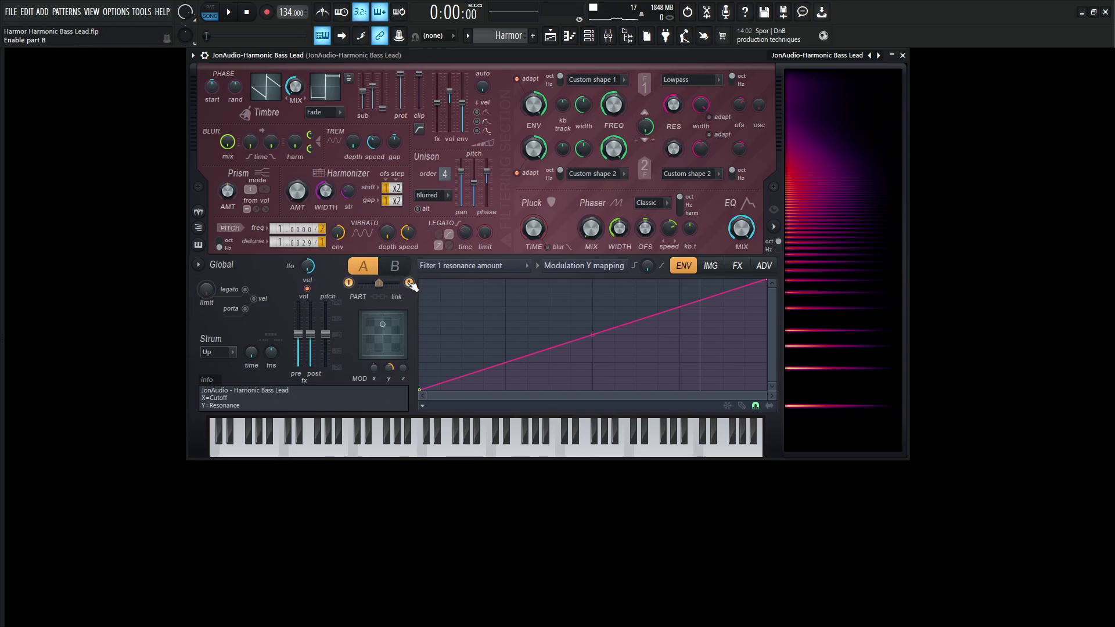
# - Switch off the delay and reverb effects, set the compression type to Off, and return to the envelope page
pyautogui.click(738, 265)
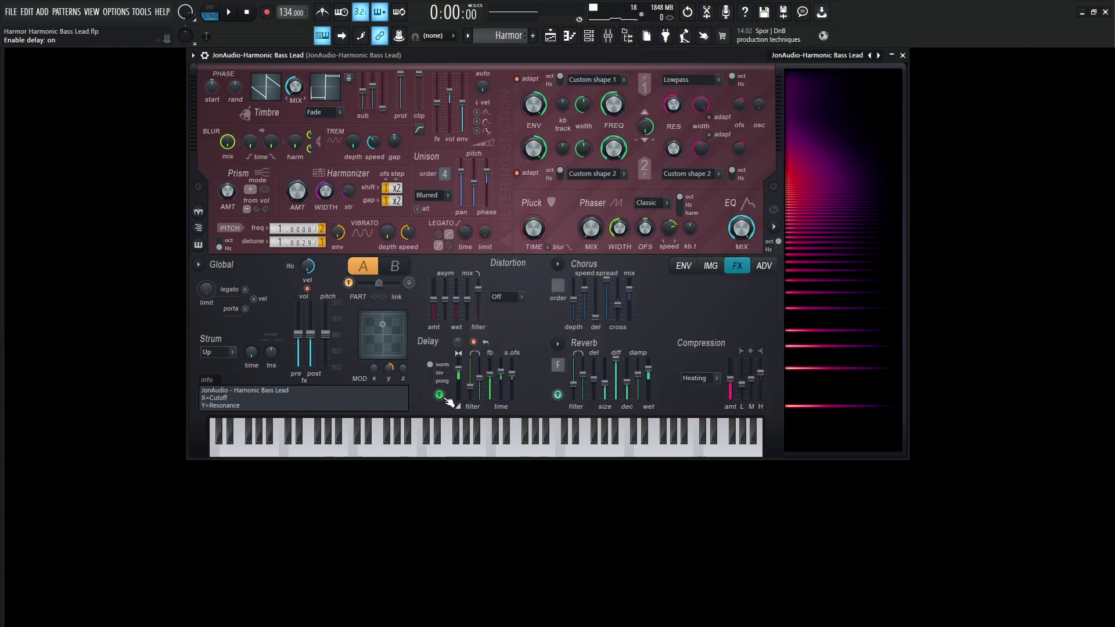
pyautogui.click(439, 394)
pyautogui.click(557, 395)
pyautogui.click(695, 377)
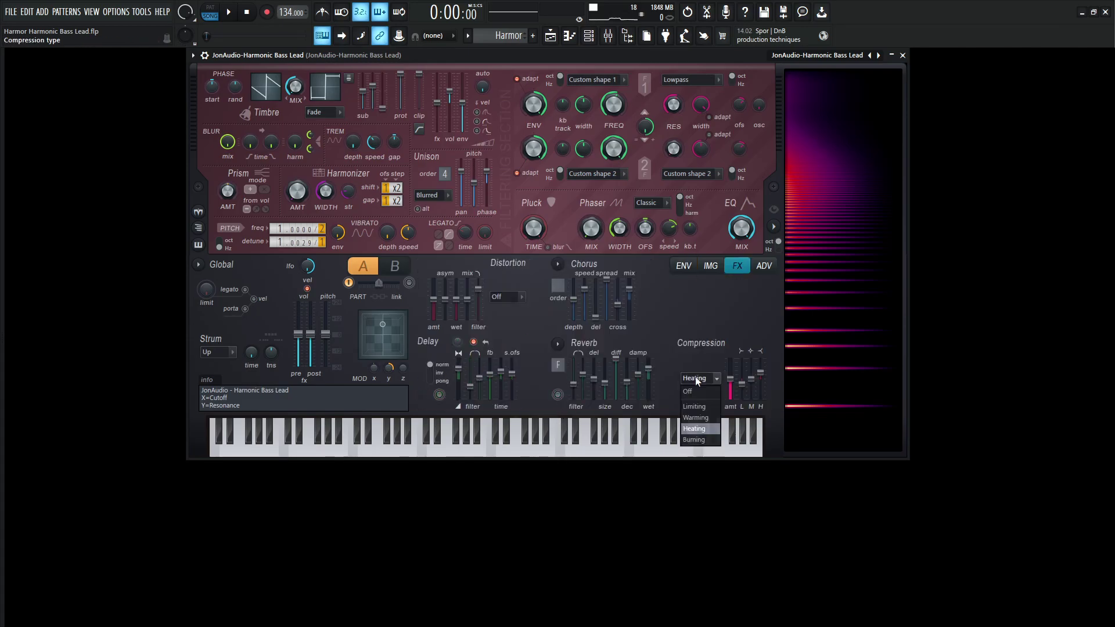
pyautogui.click(703, 392)
pyautogui.click(684, 266)
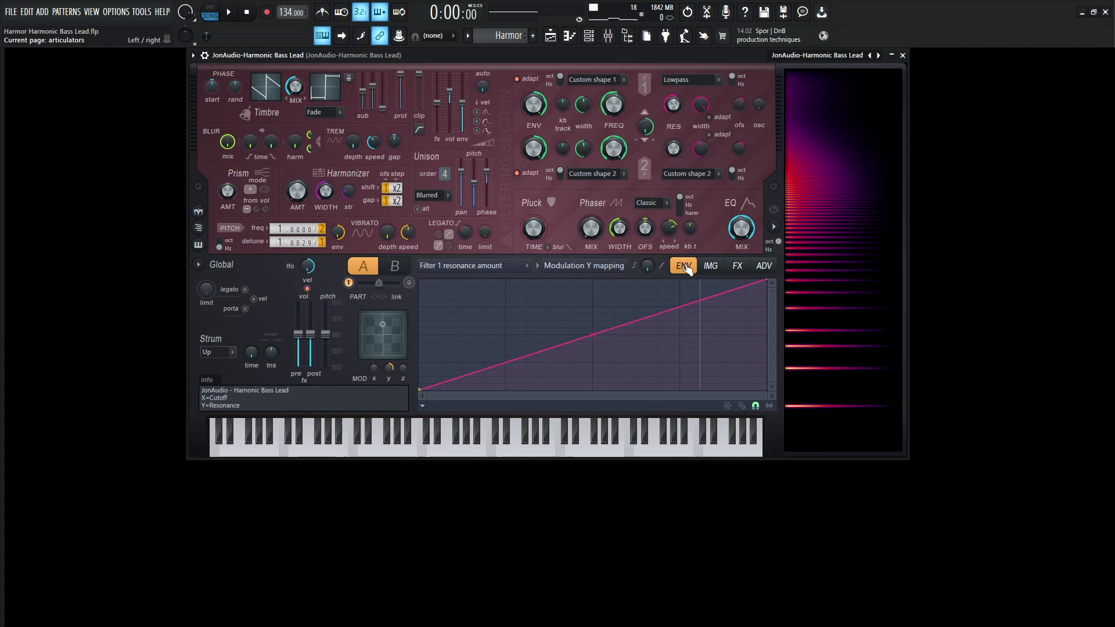
# - Audition the dry patch with the notes A4, A#4 and D4
pyautogui.press('n')
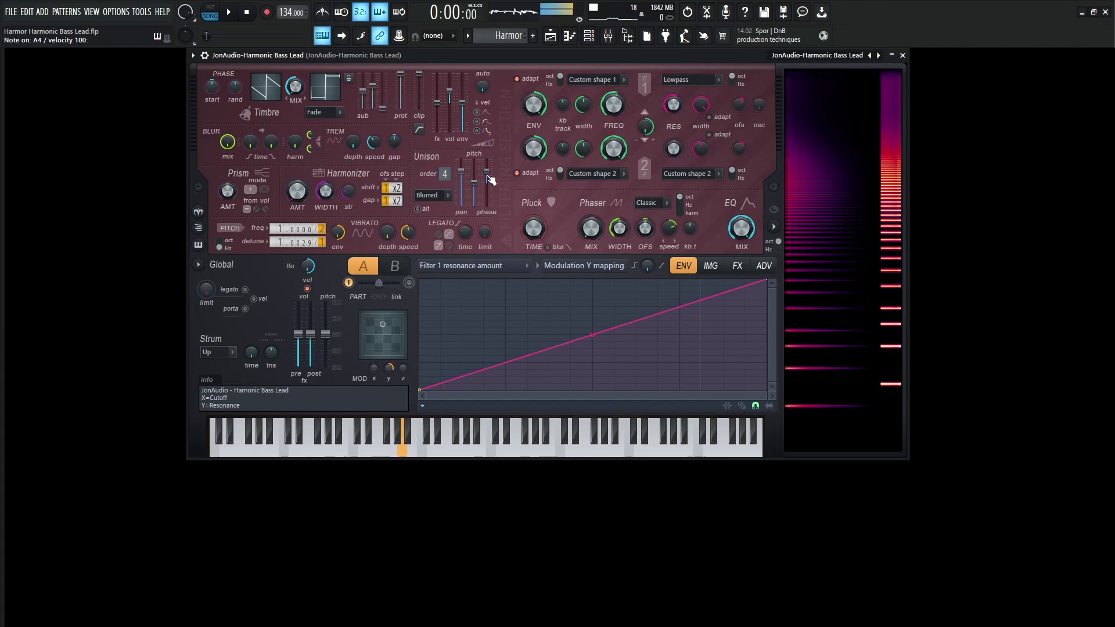
pyautogui.press('j')
pyautogui.press('x')
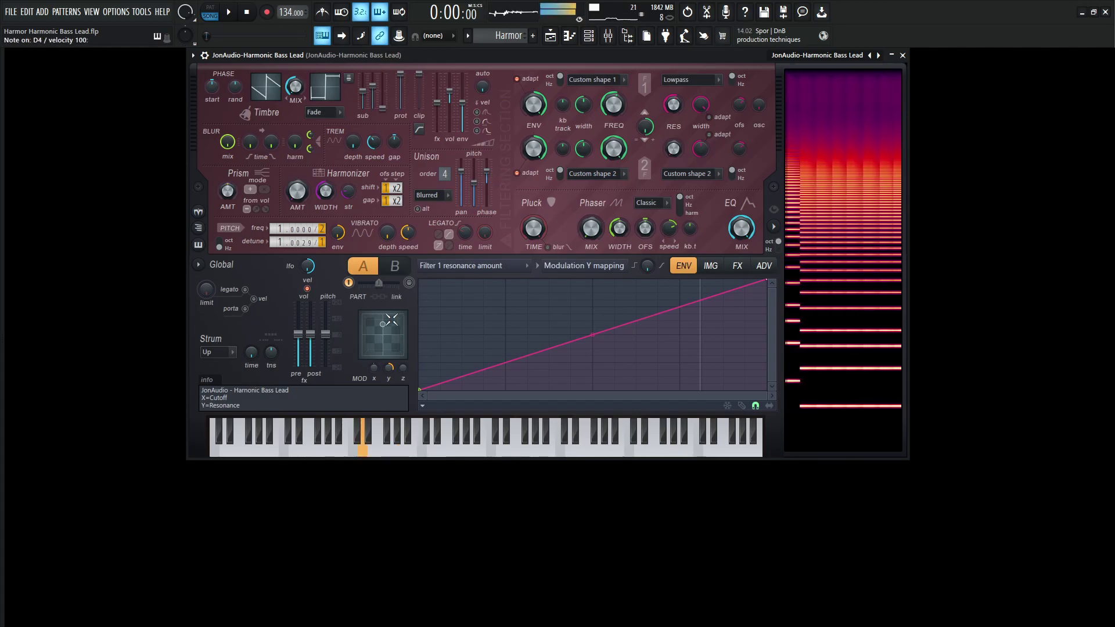
# - Lower Modulation Y to about its centre and audition the patch with A4, D4, A#4 and G4
pyautogui.moveTo(388, 367); pyautogui.dragTo(389, 396)
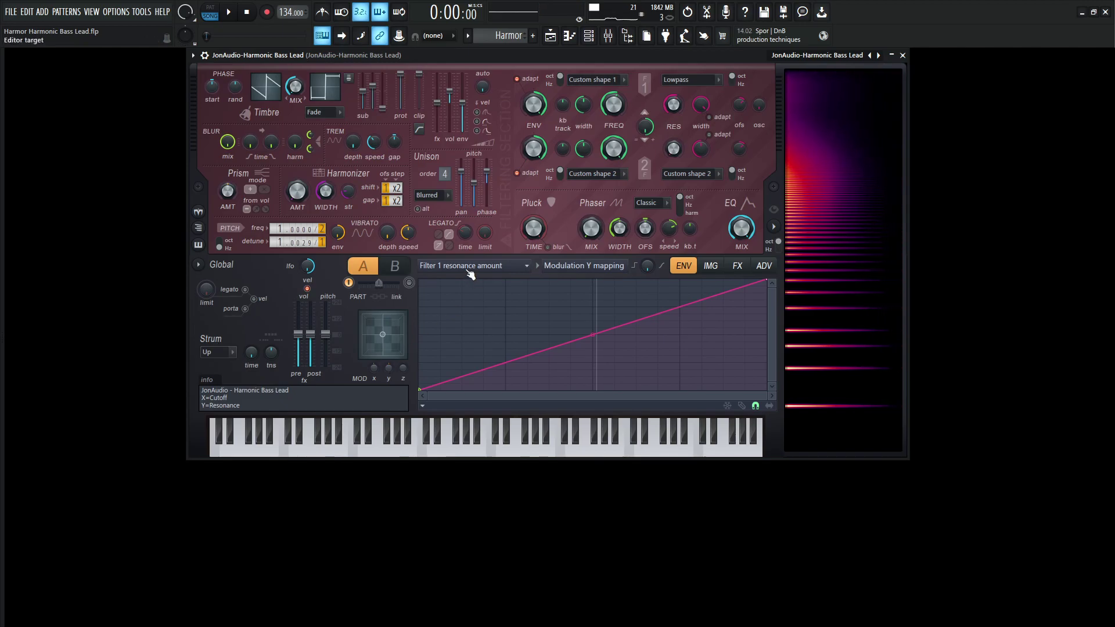
pyautogui.press('n')
pyautogui.press('x')
pyautogui.press('n')
pyautogui.press('j')
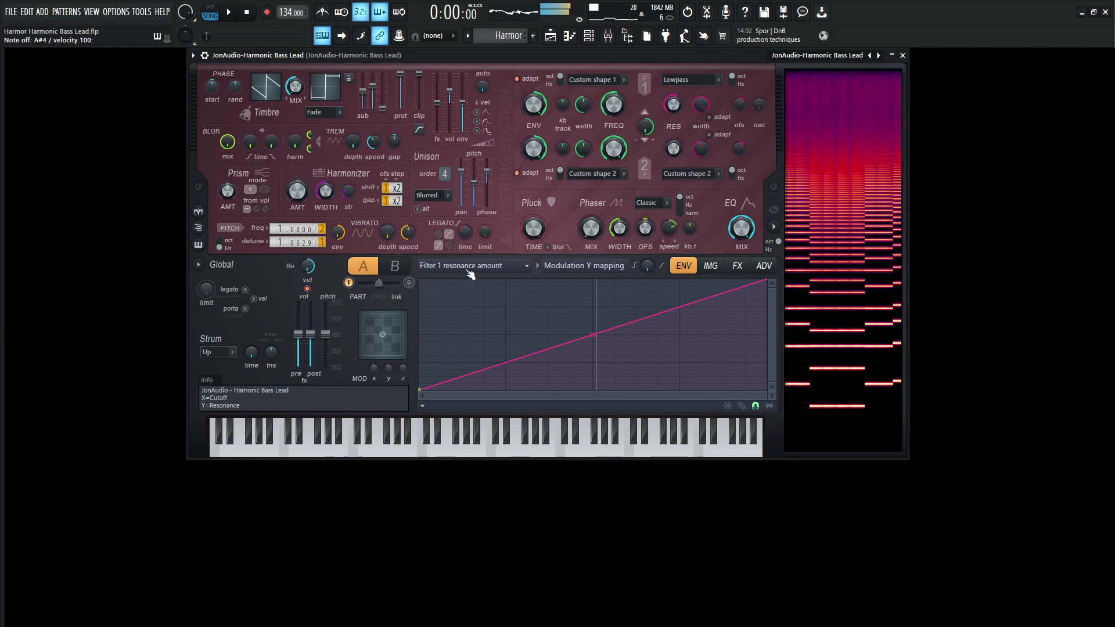
pyautogui.press('n')
pyautogui.press('b')
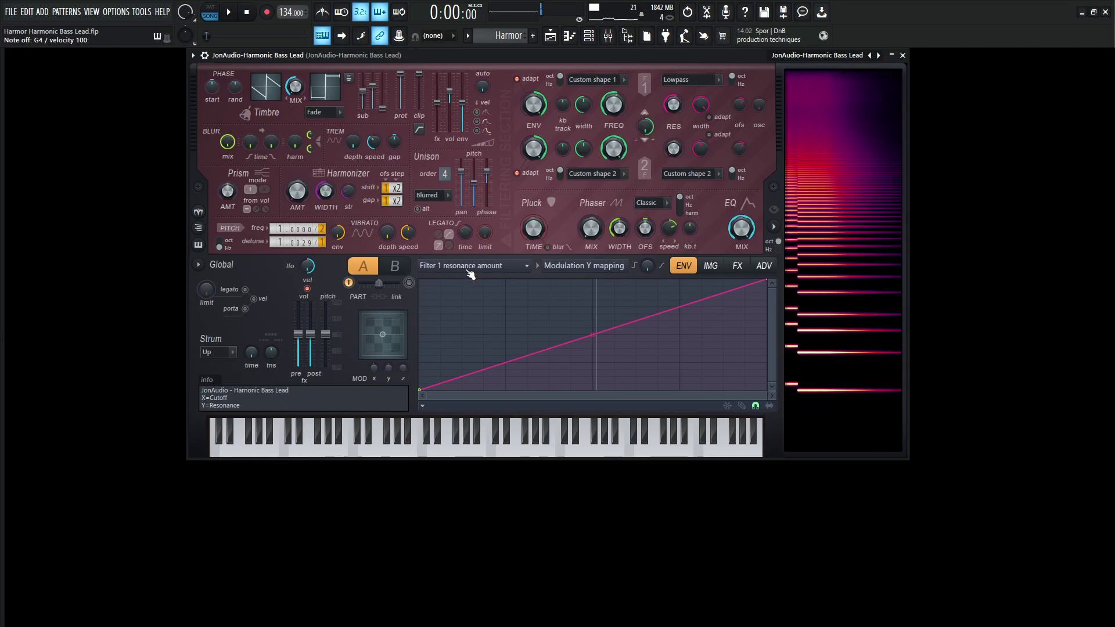
# - Display the Volume envelope and audition it with a run of high and low notes
pyautogui.click(466, 267)
pyautogui.click(458, 249)
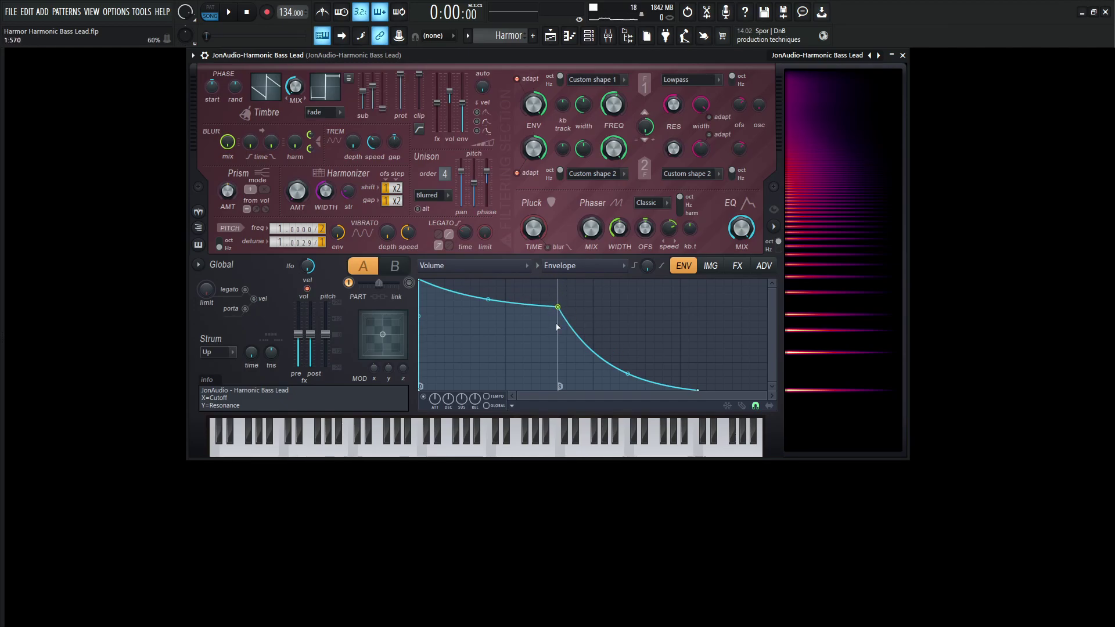
pyautogui.press('y')
pyautogui.press('t')
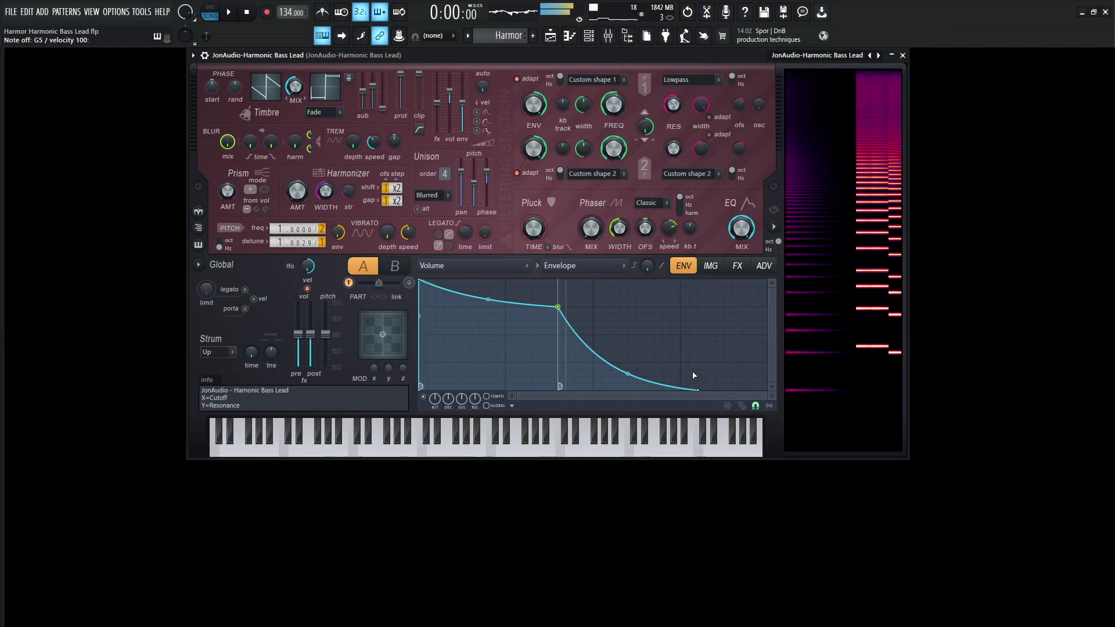
pyautogui.press('r')
pyautogui.press('x')
pyautogui.press('w')
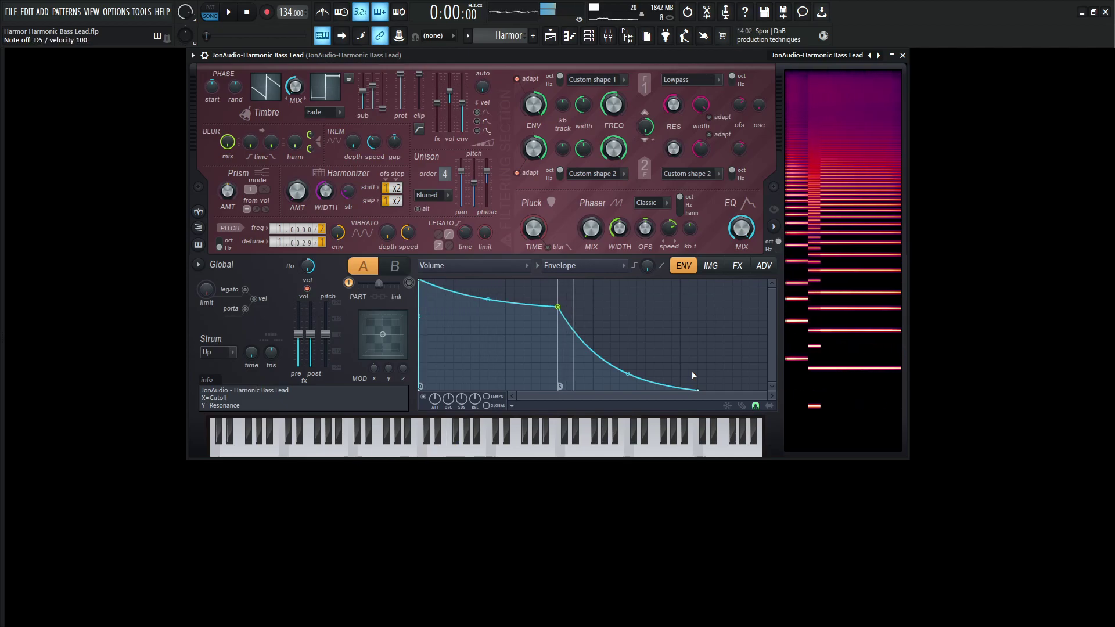
pyautogui.press('b')
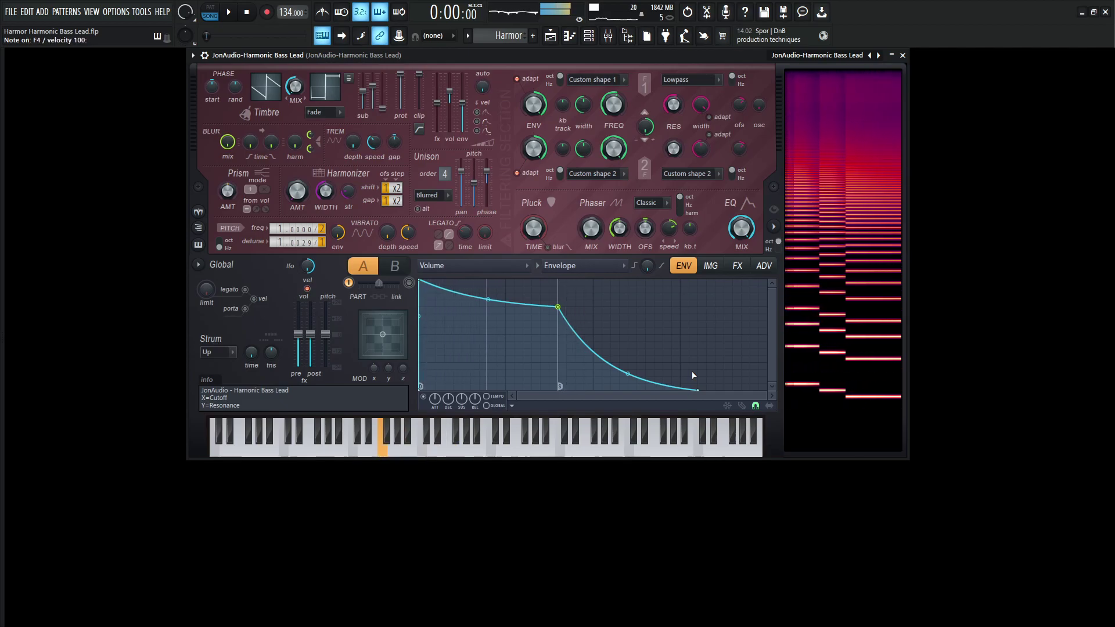
pyautogui.press('x')
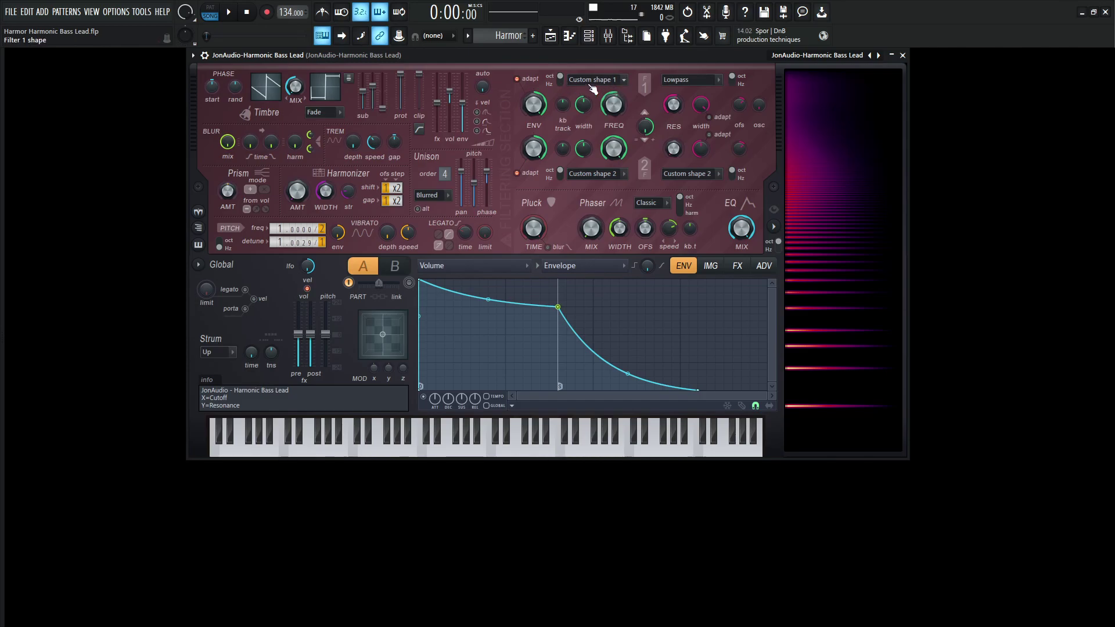
# - Examine the Filter shape 1 curve and open the articulator of the filter 1 frequency
pyautogui.click(469, 266)
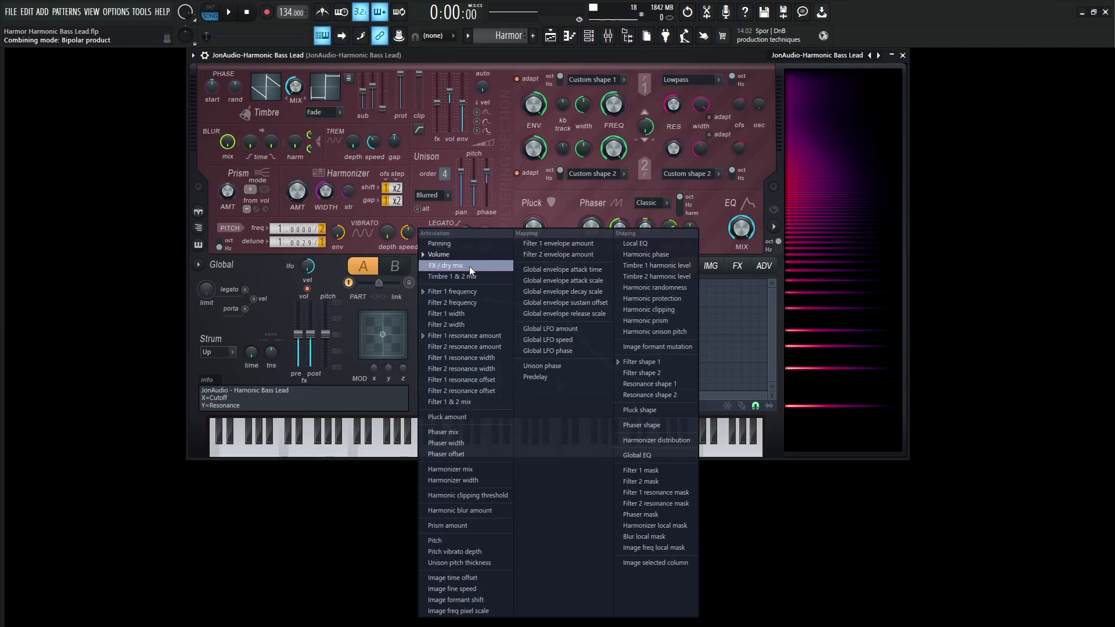
pyautogui.click(640, 363)
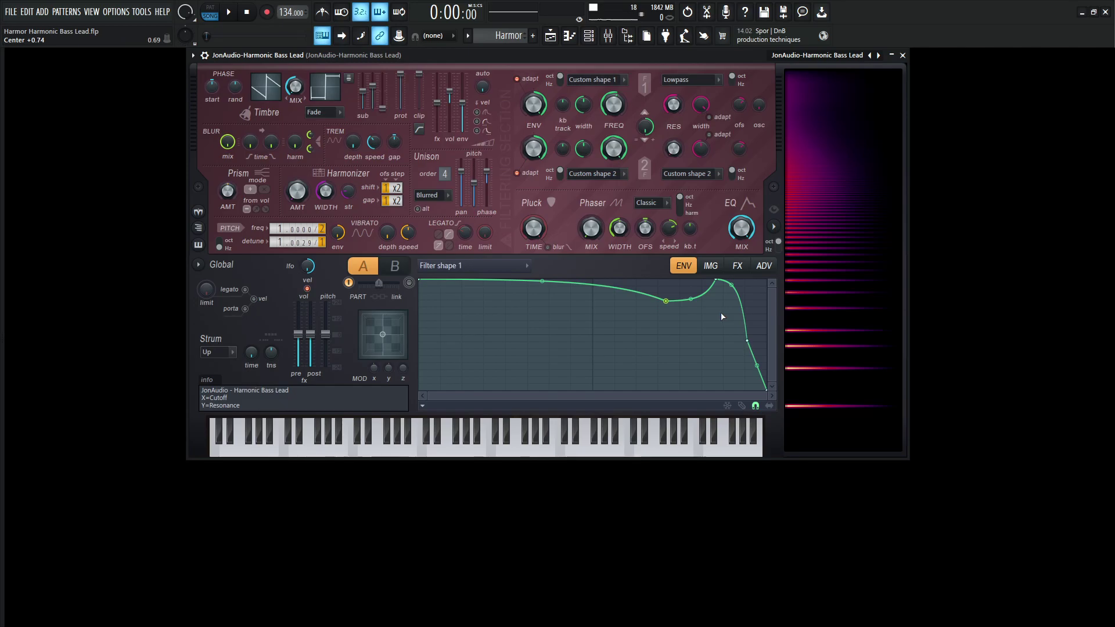
pyautogui.rightClick(615, 108)
pyautogui.click(646, 132)
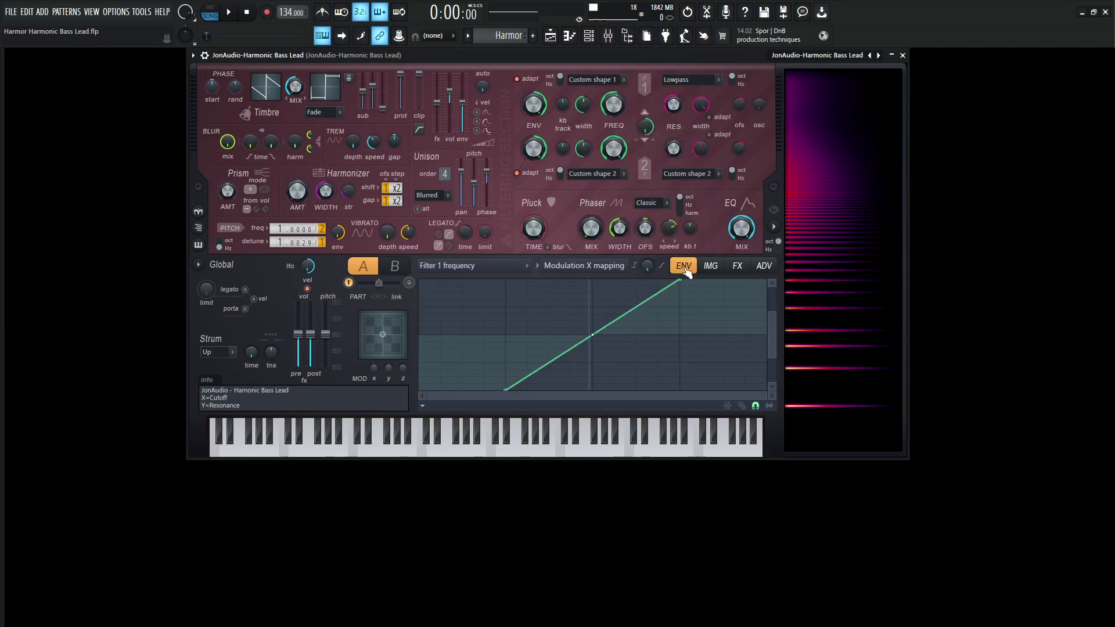
# - Inspect the full Modulation X mapping curve of the filter 1 frequency while sweeping Modulation X, and check the articulator part list
pyautogui.moveTo(772, 314); pyautogui.dragTo(772, 281)
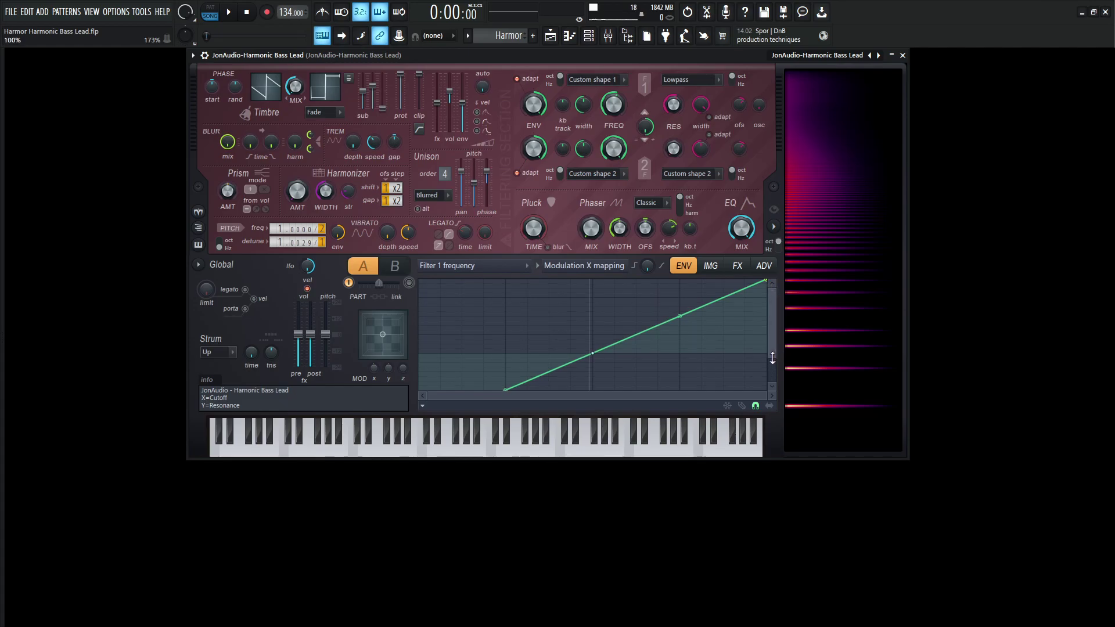
pyautogui.moveTo(773, 358); pyautogui.dragTo(773, 384)
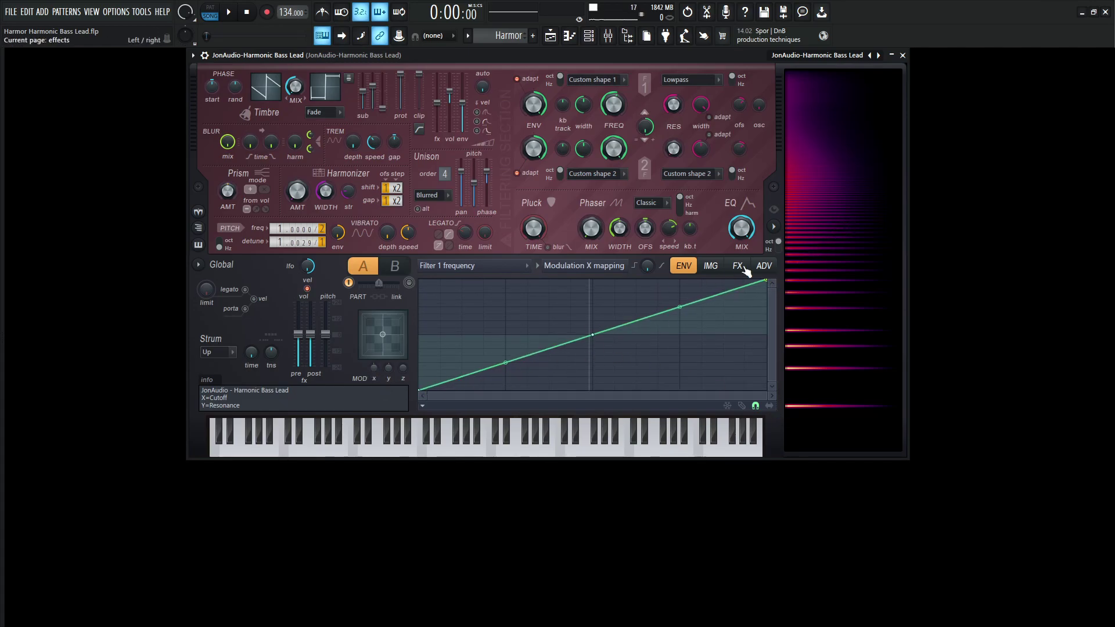
pyautogui.moveTo(373, 370); pyautogui.dragTo(373, 352)
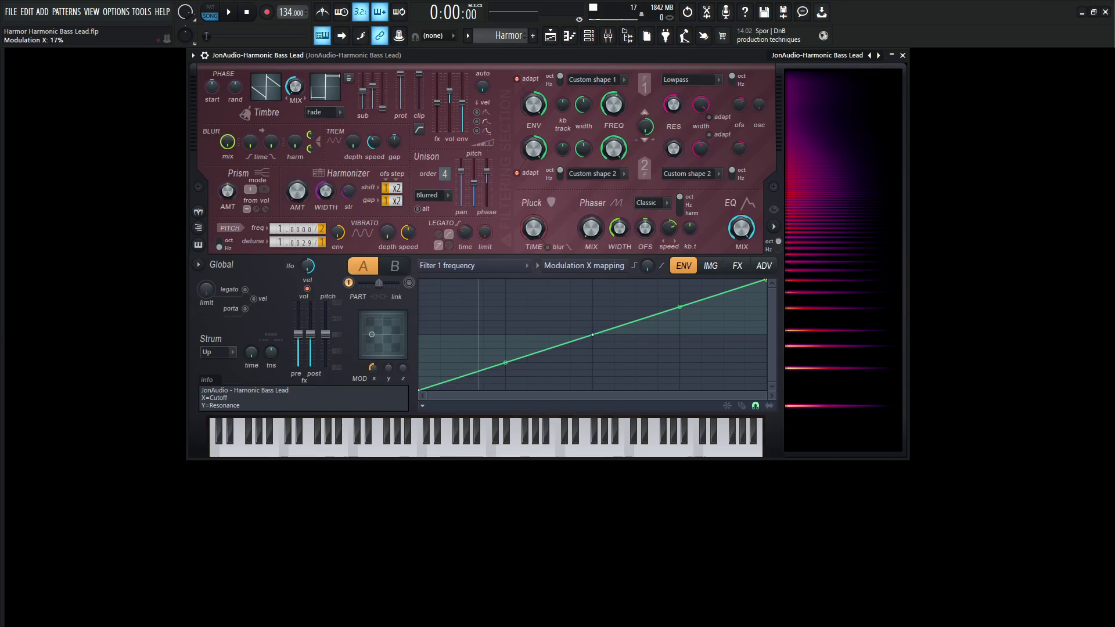
pyautogui.click(606, 269)
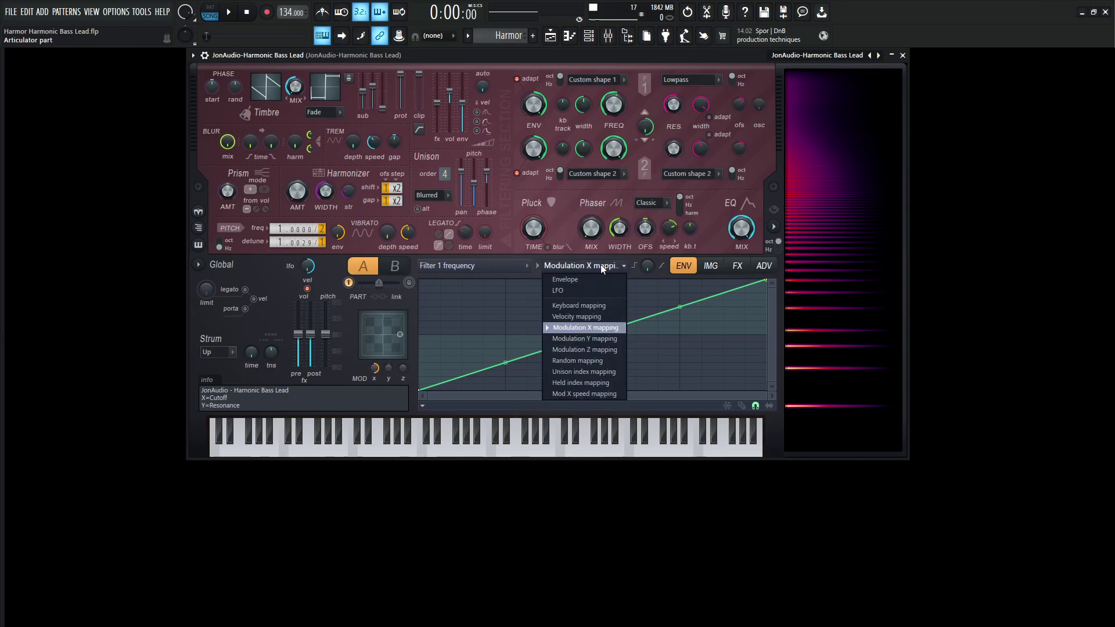
# - Open the articulator of the filter 1 resonance amount and inspect its Modulation Y mapping
pyautogui.rightClick(672, 108)
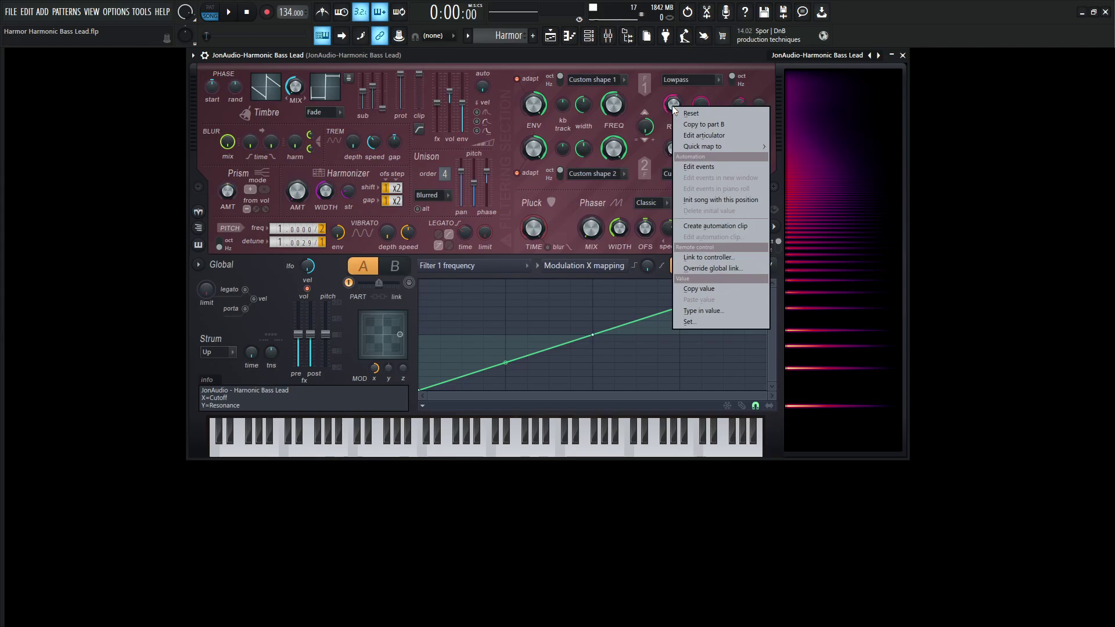
pyautogui.click(701, 136)
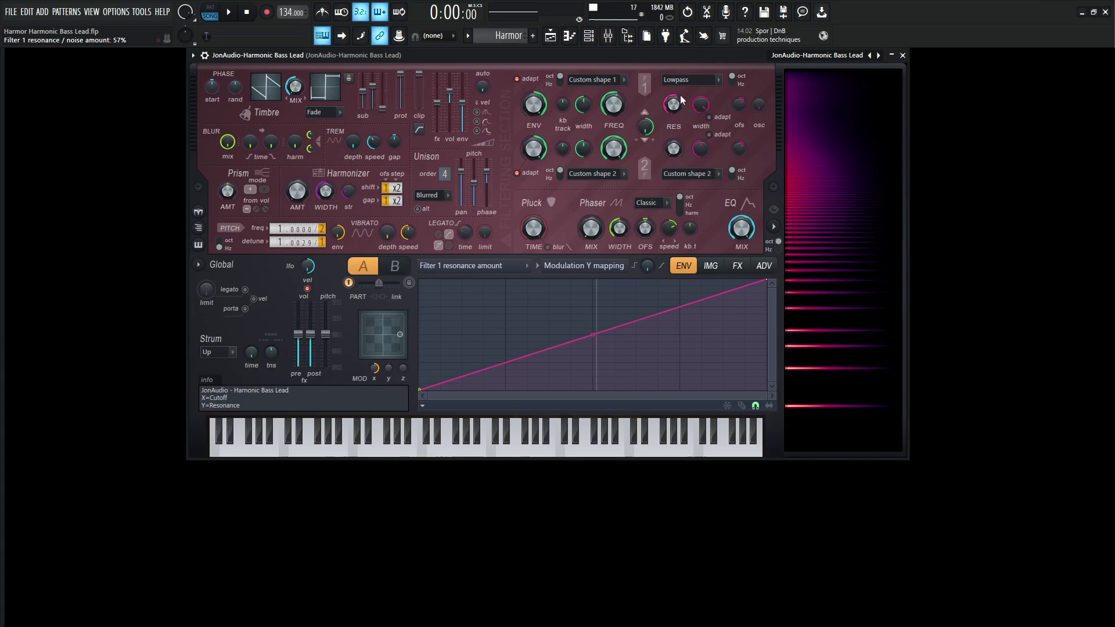
pyautogui.click(582, 266)
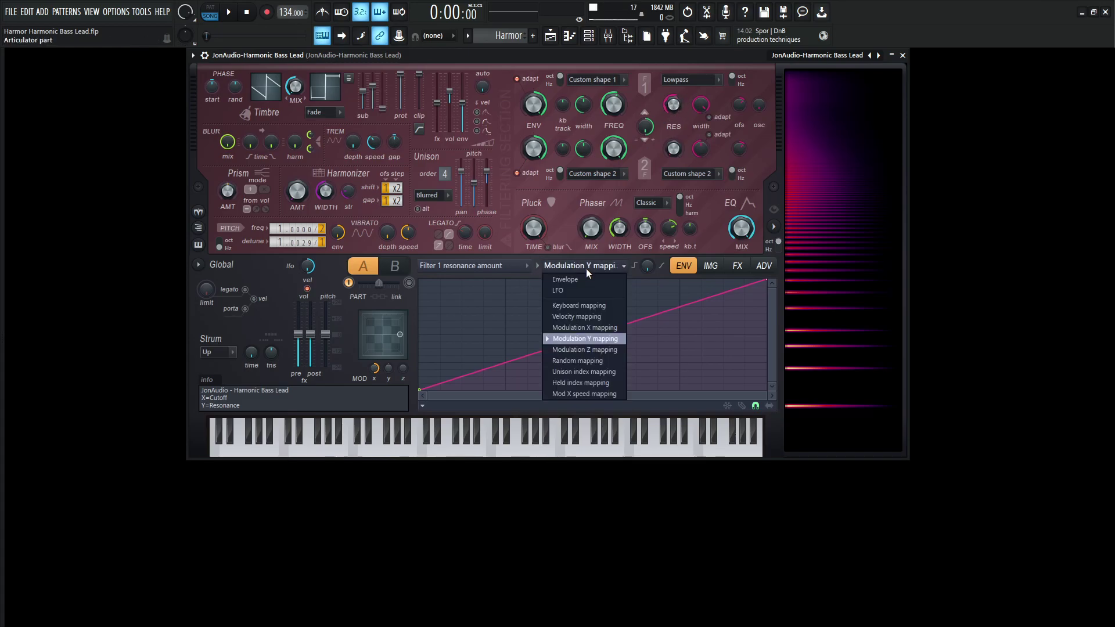
pyautogui.click(774, 325)
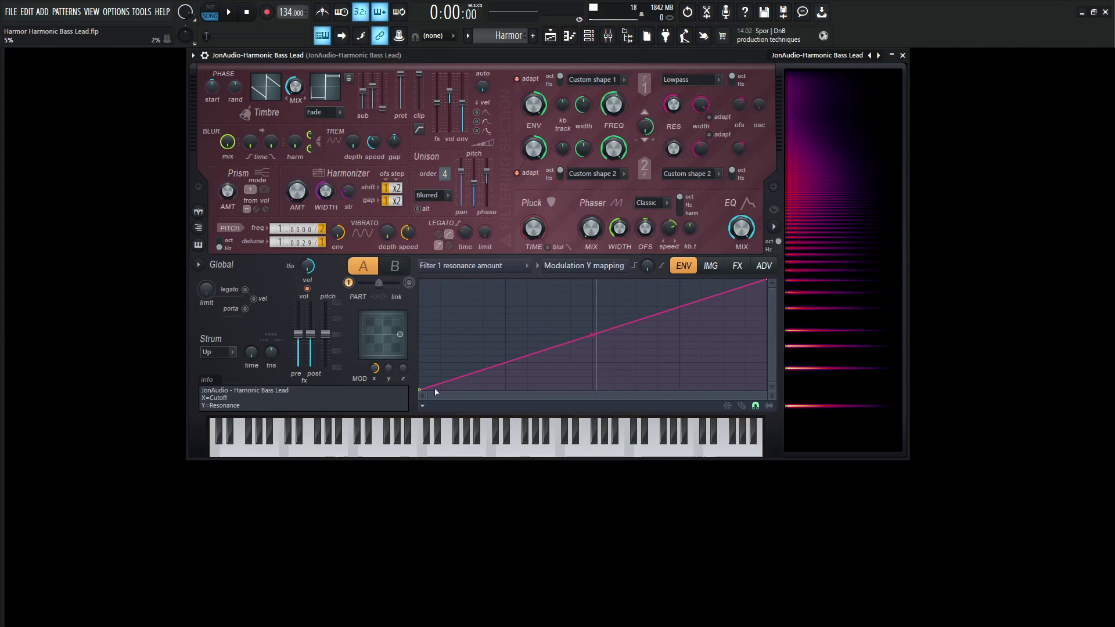
# - Raise Modulation Y close to maximum, bring Modulation X to about the middle, and audition the result with A4, G4 and D4
pyautogui.moveTo(389, 368); pyautogui.dragTo(389, 334)
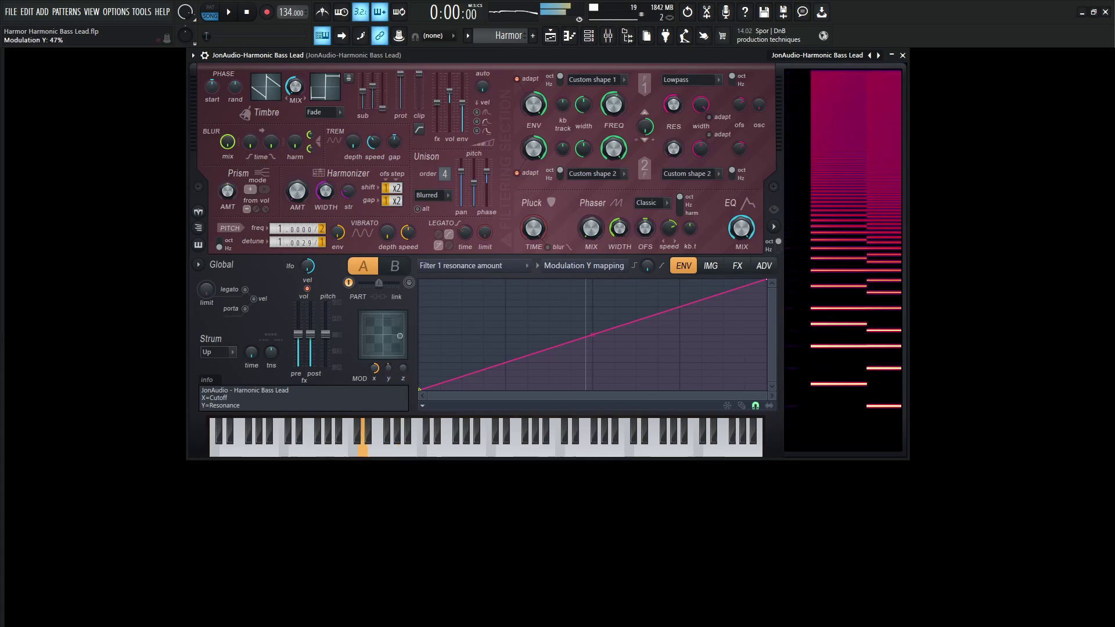
pyautogui.moveTo(389, 369)
pyautogui.mouseDown()
pyautogui.moveTo(389, 340)
pyautogui.moveTo(375, 383)
pyautogui.moveTo(388, 364)
pyautogui.moveTo(388, 393)
pyautogui.moveTo(375, 340)
pyautogui.moveTo(375, 393)
pyautogui.moveTo(374, 370)
pyautogui.mouseUp()
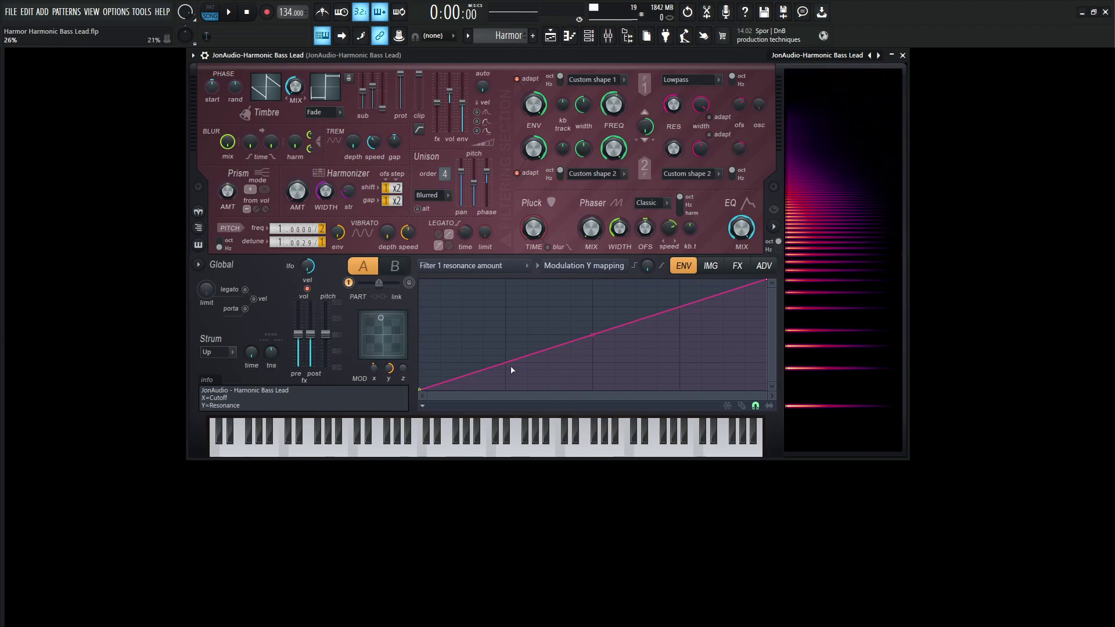
pyautogui.press('n')
pyautogui.press('b')
pyautogui.press('x')
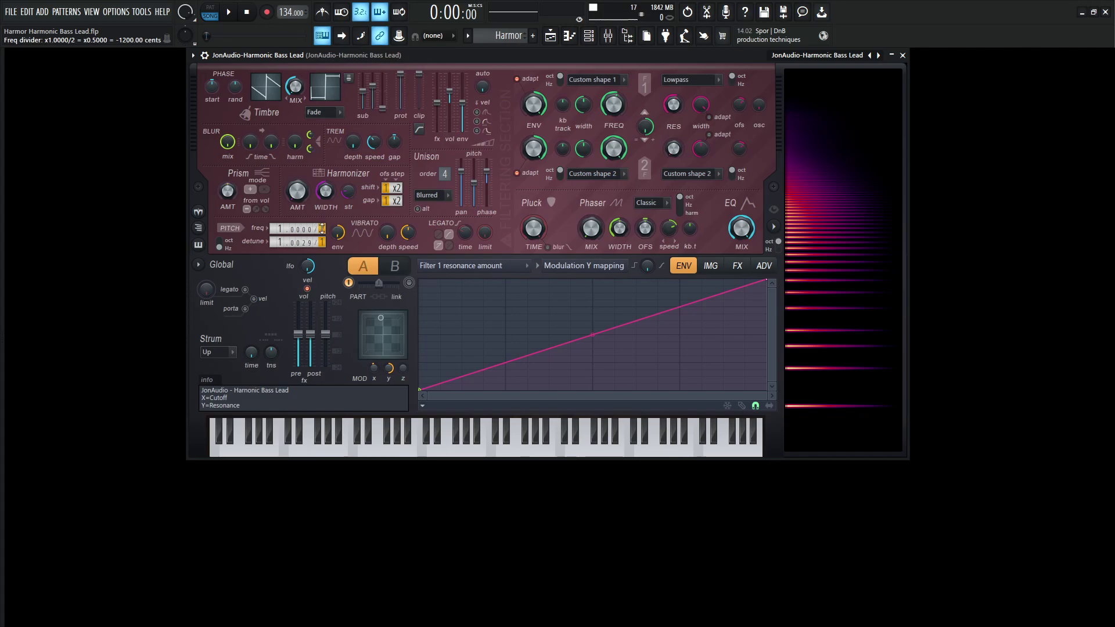
# - Check the pitch frequency divider at 2 and audition the pitch with the notes A4 and E4
pyautogui.moveTo(323, 228); pyautogui.dragTo(321, 224)
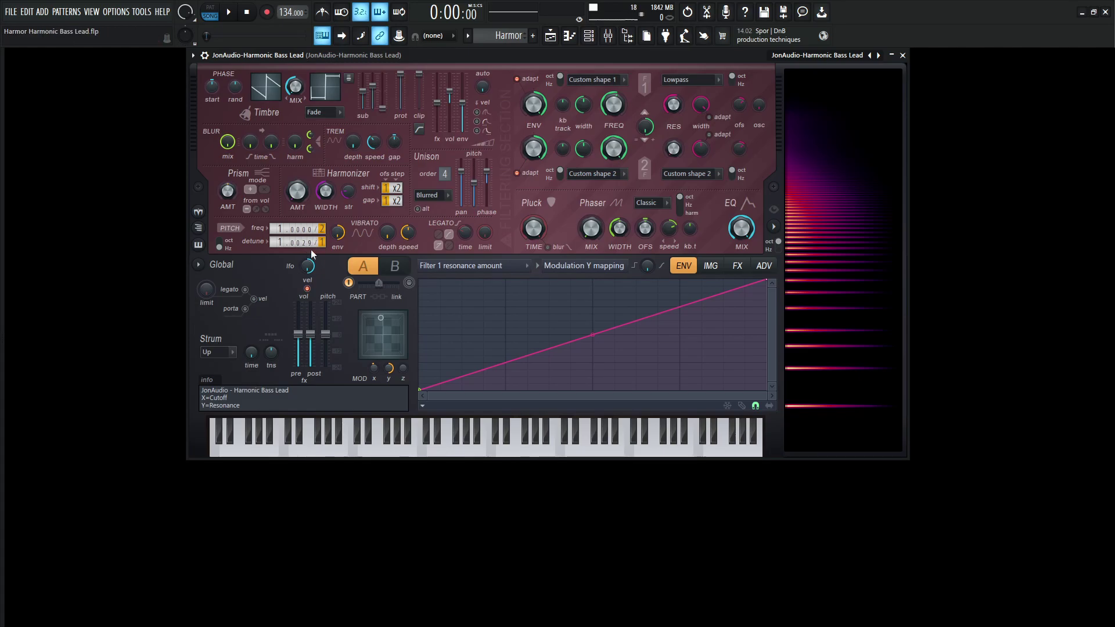
pyautogui.press('n')
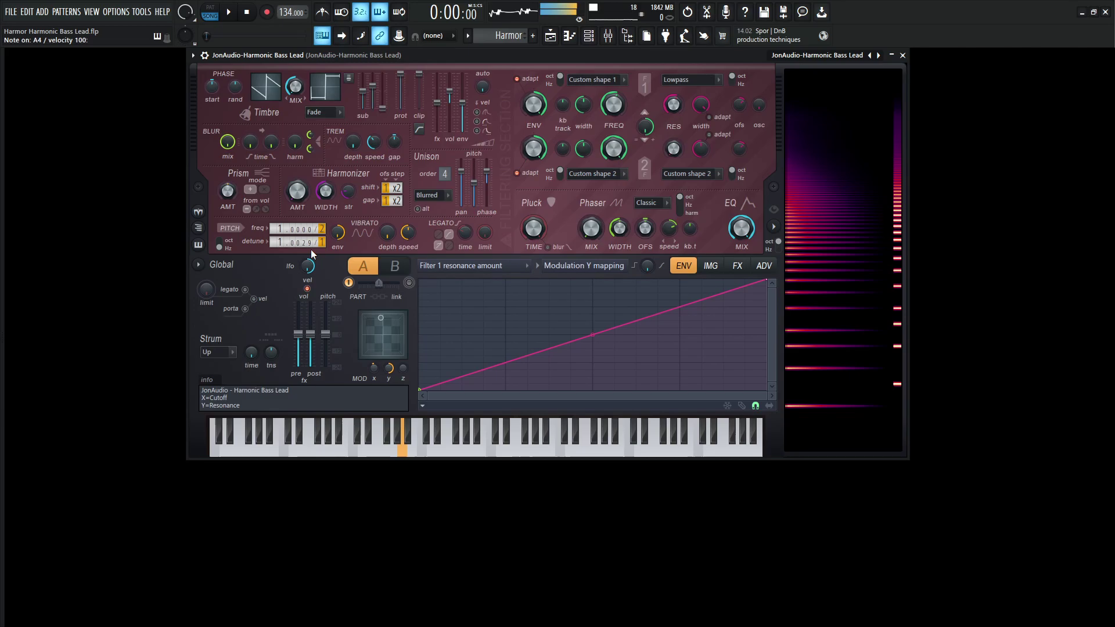
pyautogui.press('c')
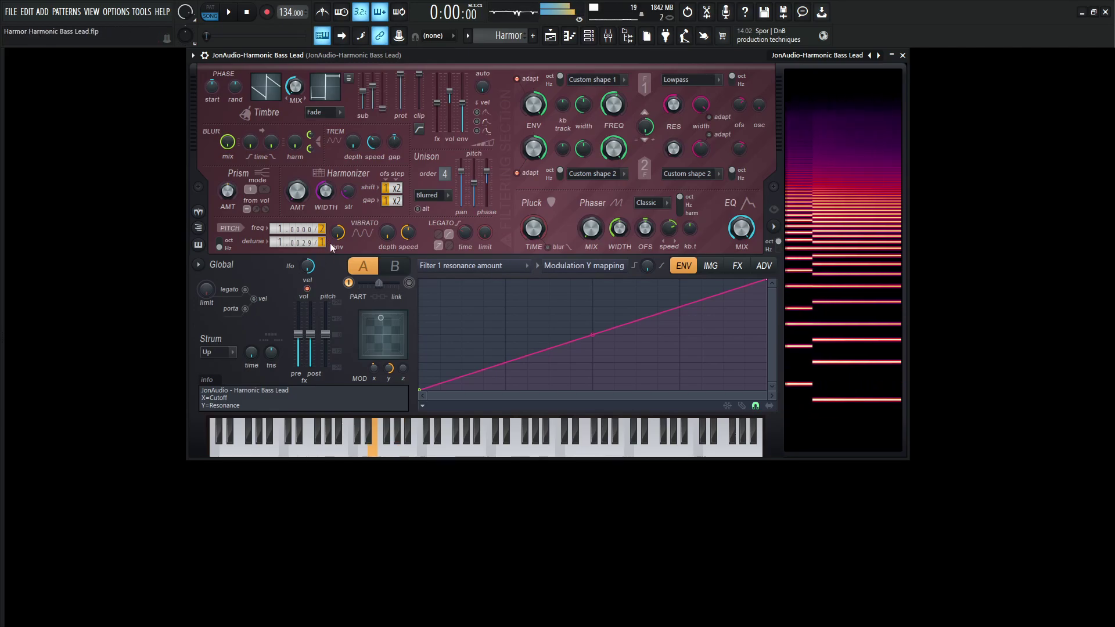
# - Audition the notes C5, A#4 and A4 and look over the list of articulator targets
pyautogui.press(',')
pyautogui.press('j')
pyautogui.press('n')
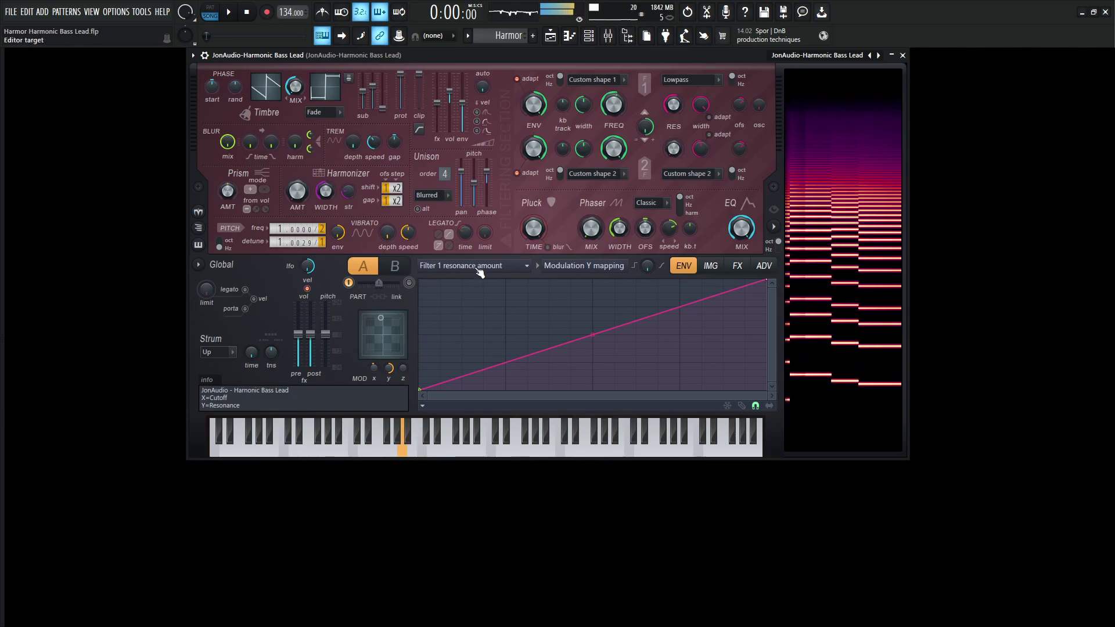
pyautogui.click(474, 265)
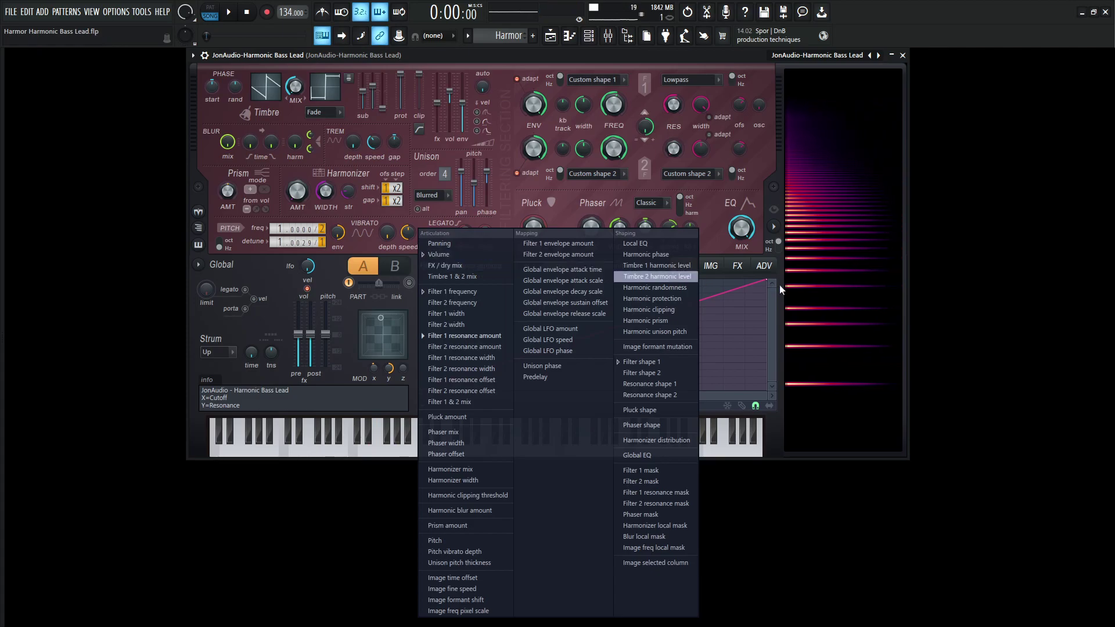
pyautogui.click(747, 314)
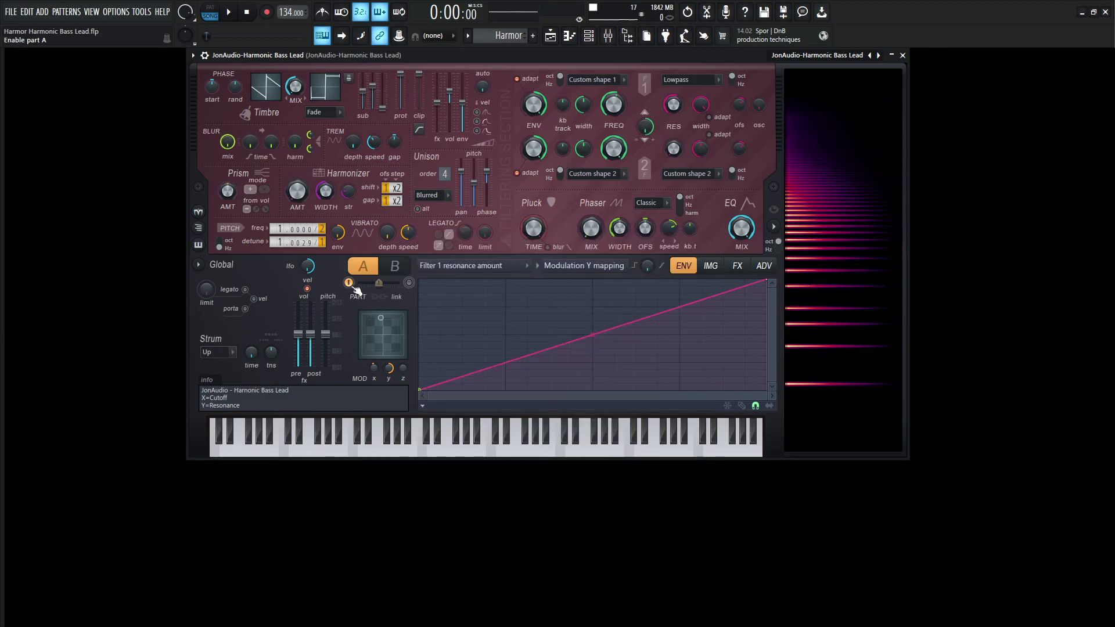
# - Switch to part B alone and audition it with the notes E4, A#4, A4, G4 and F4
pyautogui.click(400, 271)
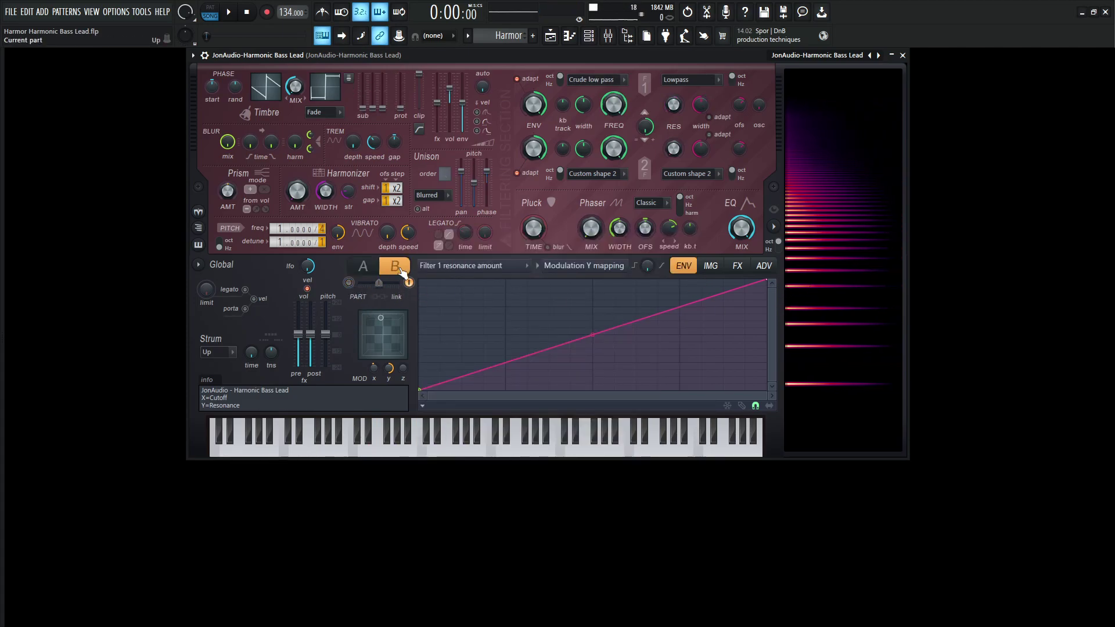
pyautogui.press('c')
pyautogui.press('j')
pyautogui.press('n')
pyautogui.press('b')
pyautogui.press('c')
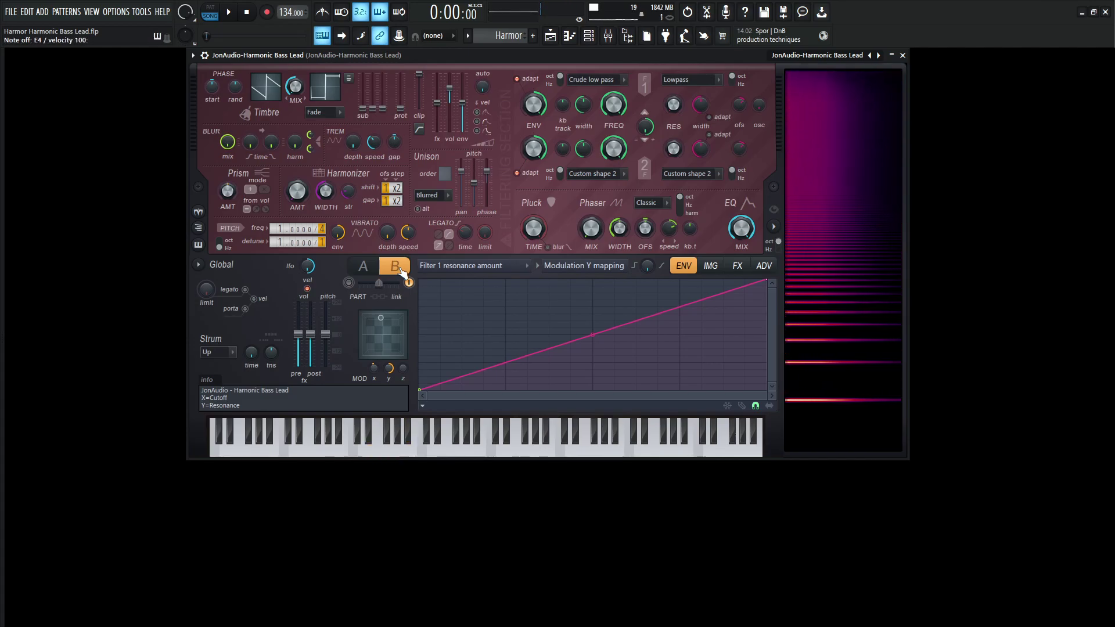
pyautogui.press('n')
pyautogui.press('b')
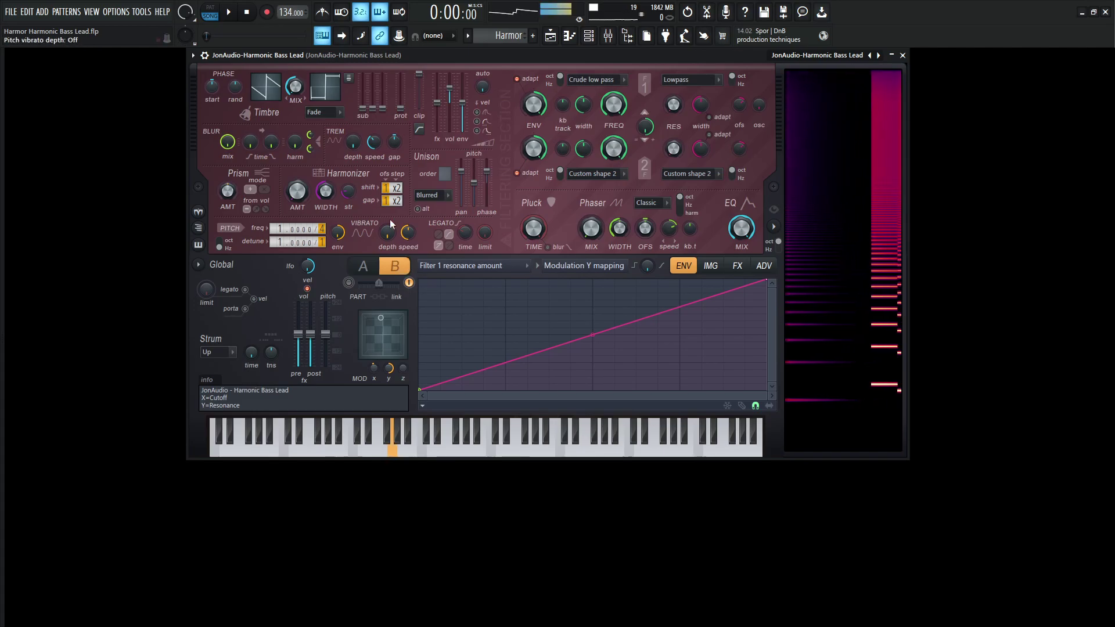
pyautogui.press('v')
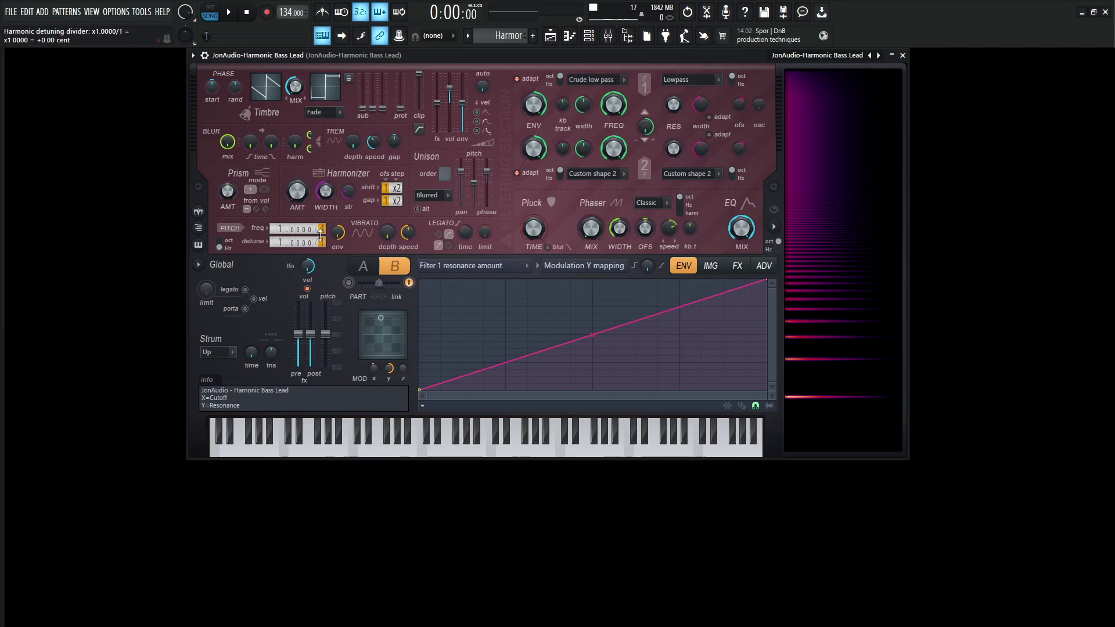
# - Check part B's pitch divider, audition A4, D4, G4 and A#4, and review its articulator target list
pyautogui.press('n')
pyautogui.press('n')
pyautogui.press('x')
pyautogui.press('x')
pyautogui.press('x')
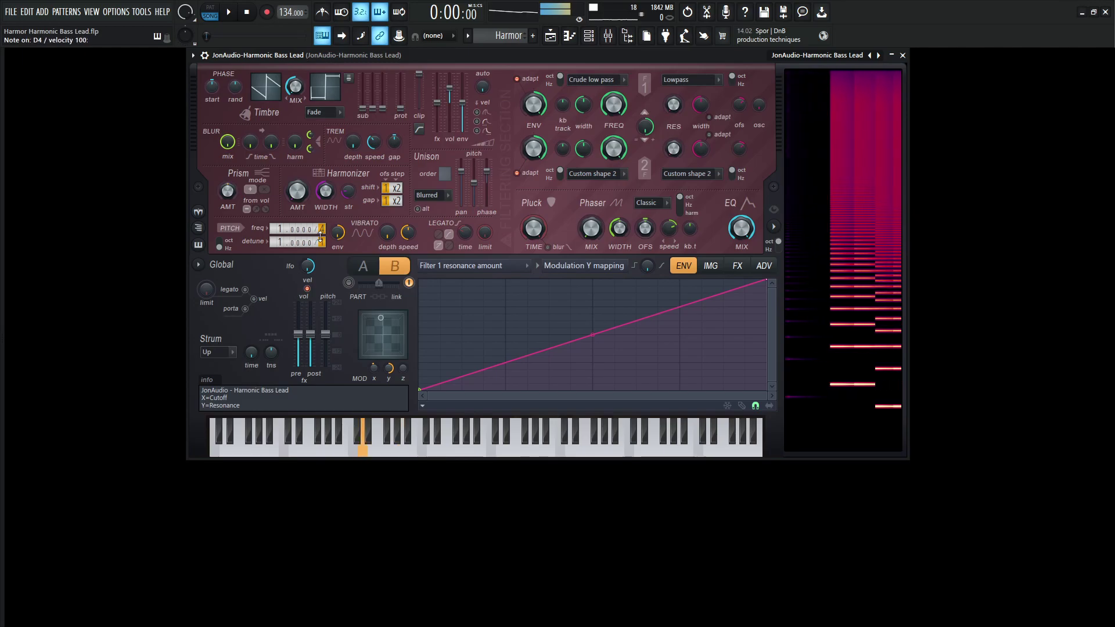
pyautogui.press('b')
pyautogui.press('b')
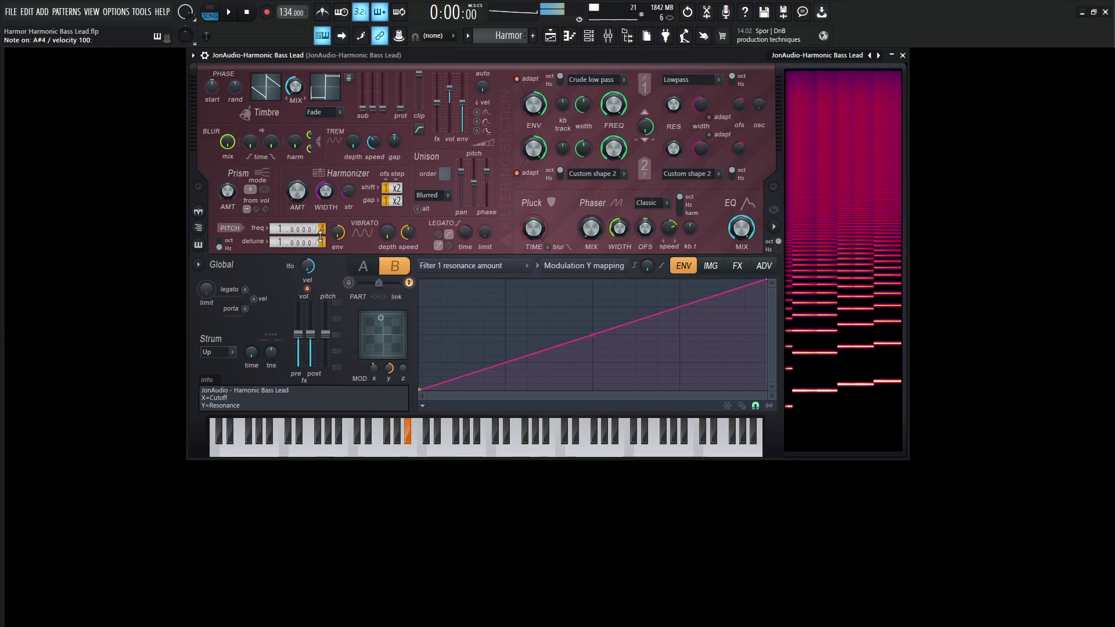
pyautogui.click(498, 266)
pyautogui.click(771, 297)
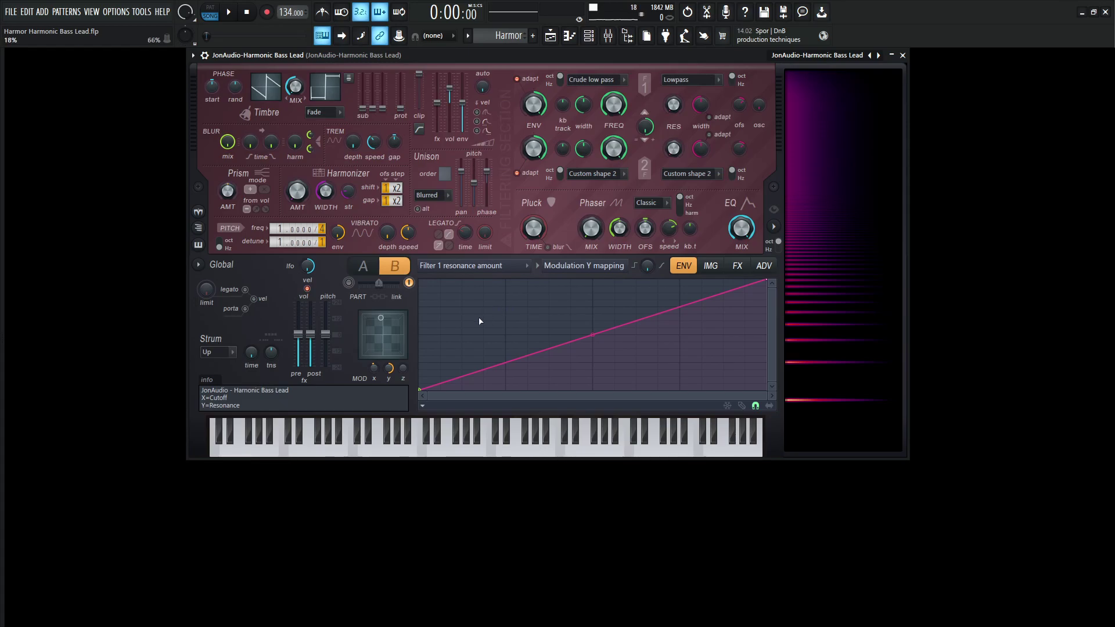
# - Enable part A alongside part B and lower Modulation X slightly
pyautogui.click(348, 283)
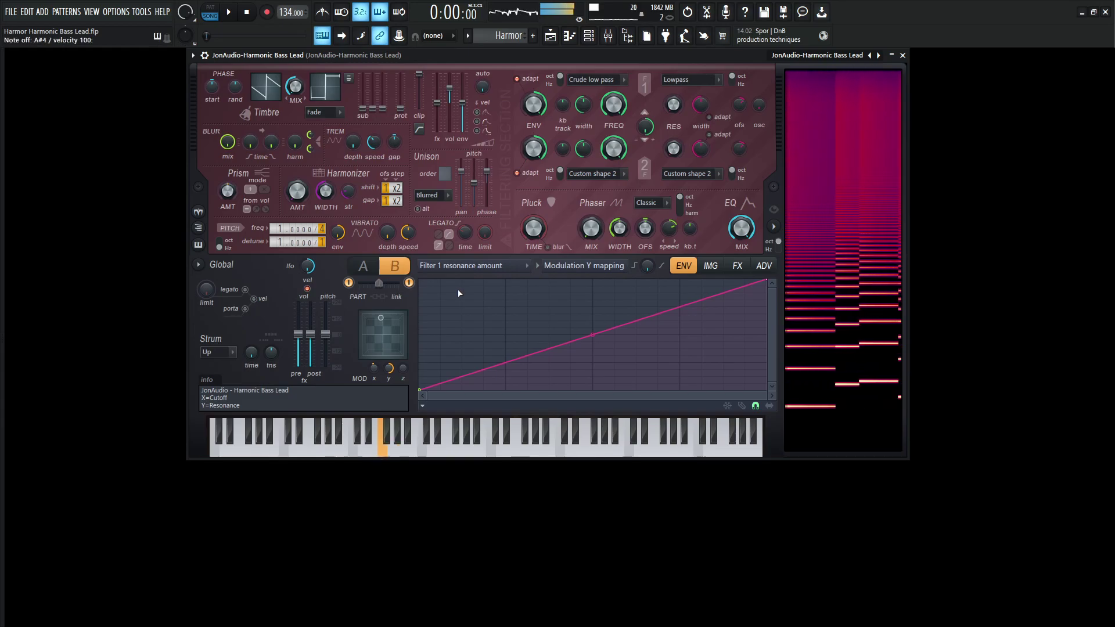
pyautogui.moveTo(374, 367)
pyautogui.mouseDown()
pyautogui.moveTo(374, 377)
pyautogui.moveTo(374, 357)
pyautogui.moveTo(375, 368)
pyautogui.mouseUp()
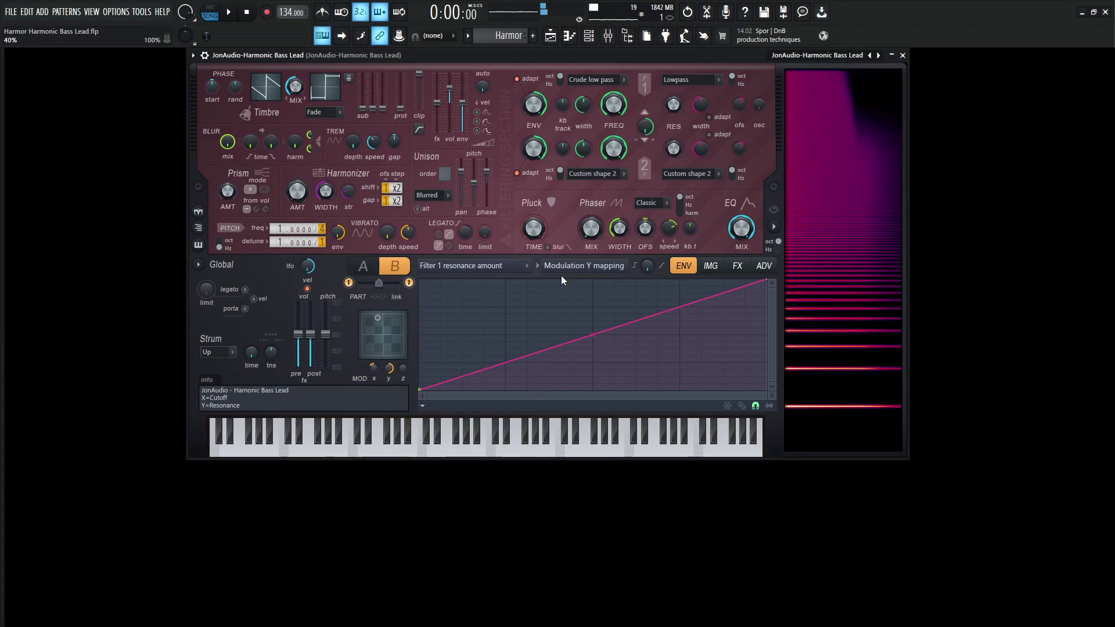
# - Enable the delay effect and audition it with the notes A4 and D4
pyautogui.click(733, 265)
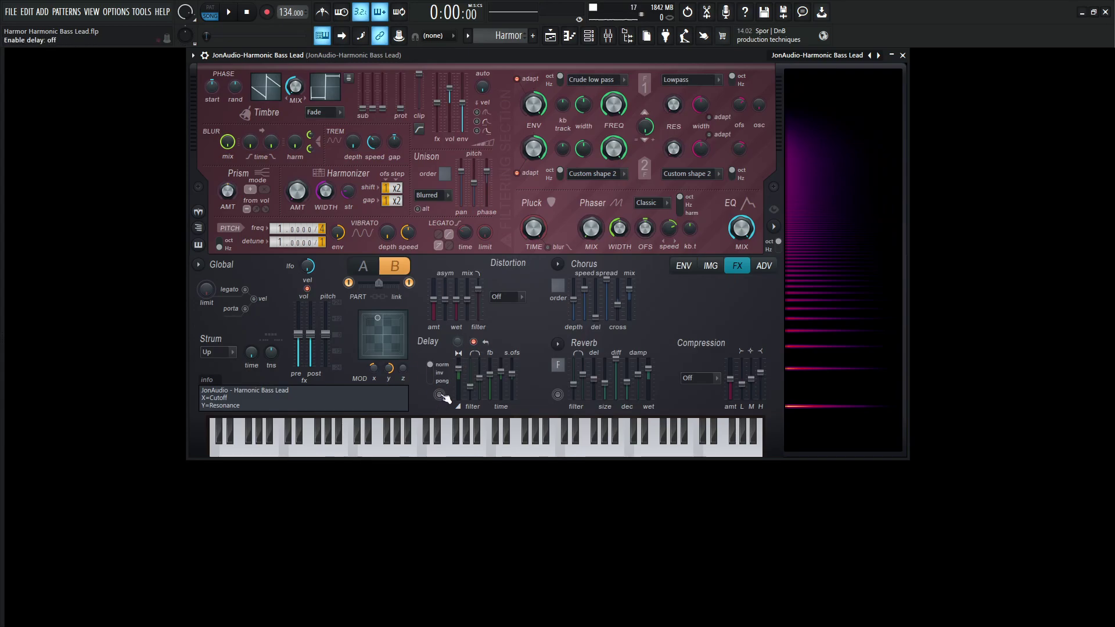
pyautogui.press('n')
pyautogui.press('x')
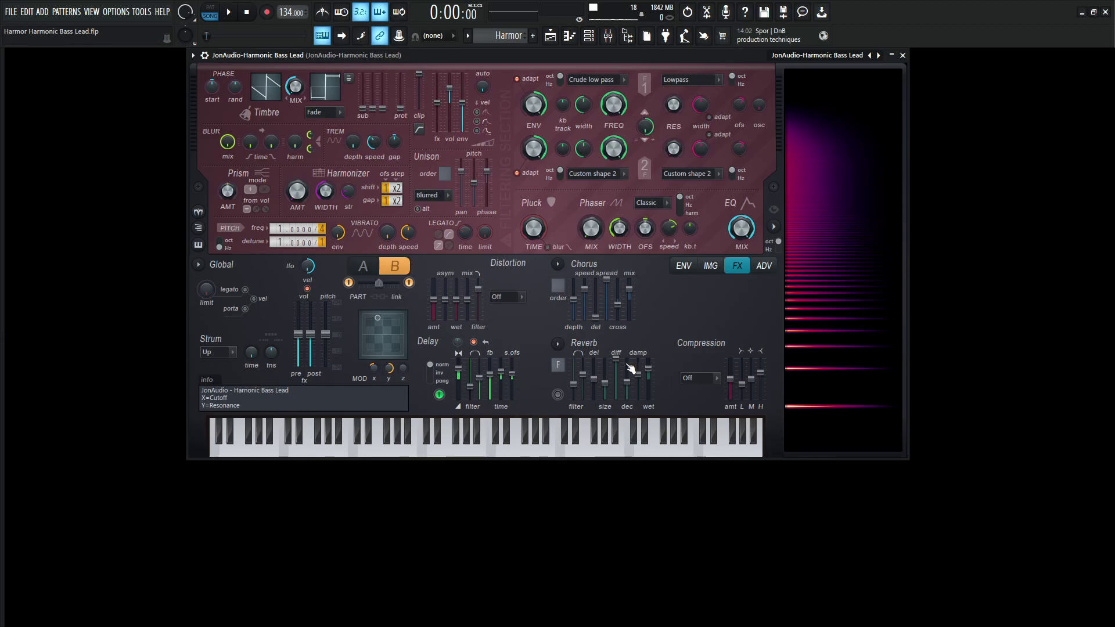
# - Enable the reverb effect and audition it with the notes D4, A4 and A#4
pyautogui.click(558, 395)
pyautogui.press('x')
pyautogui.press('x')
pyautogui.press('x')
pyautogui.press('x')
pyautogui.press('x')
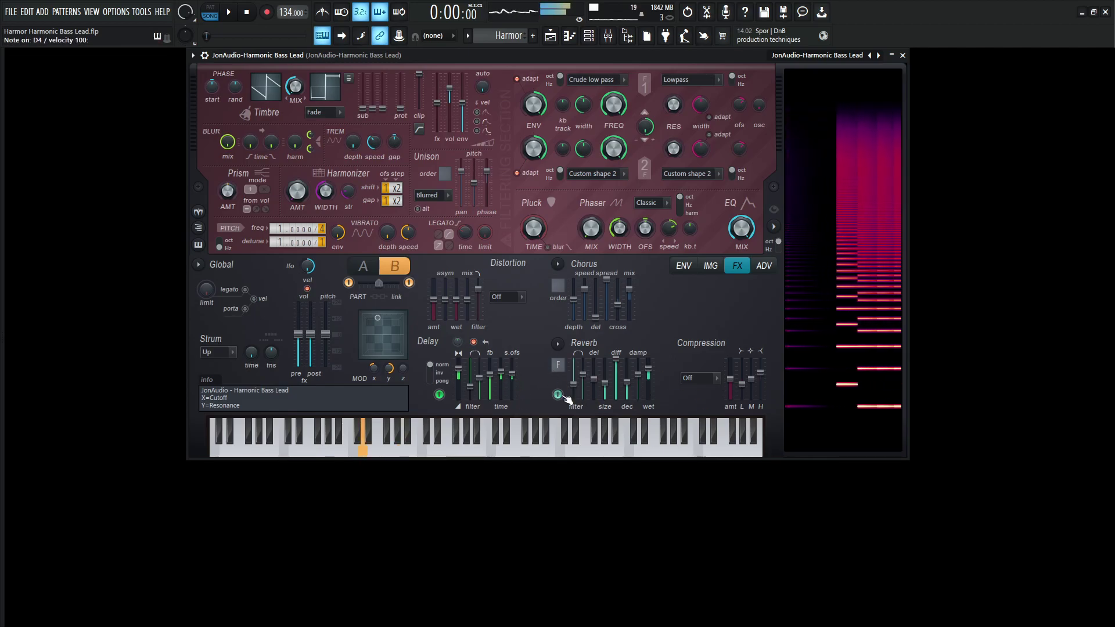
pyautogui.press('n')
pyautogui.press('n')
pyautogui.press('j')
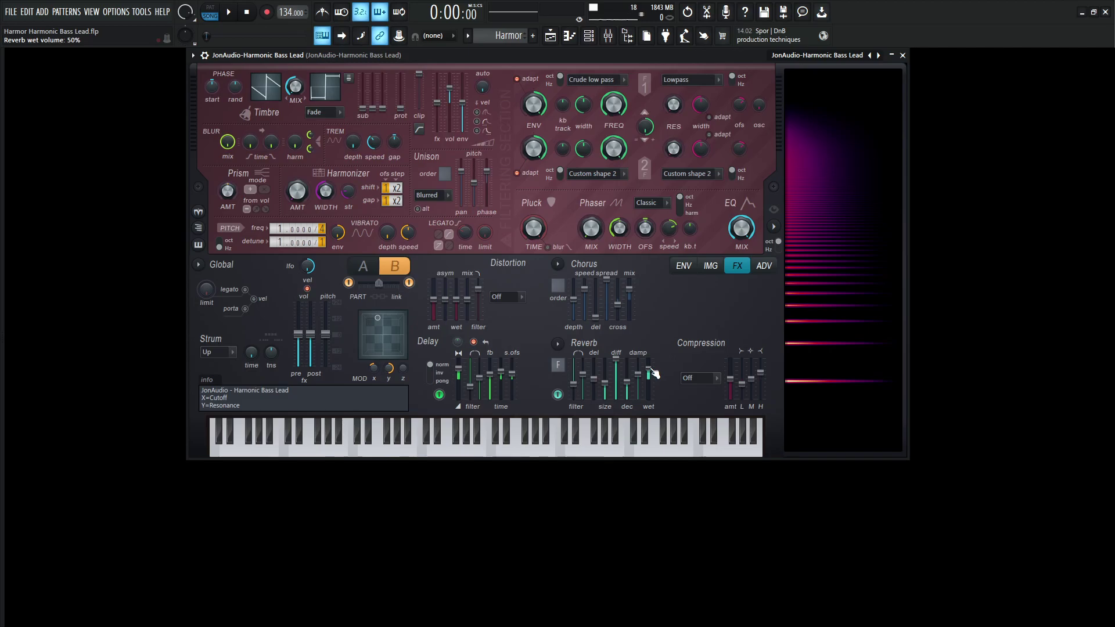
# - Set the compression type to Heating and audition it with the notes A#4 and D4
pyautogui.click(688, 378)
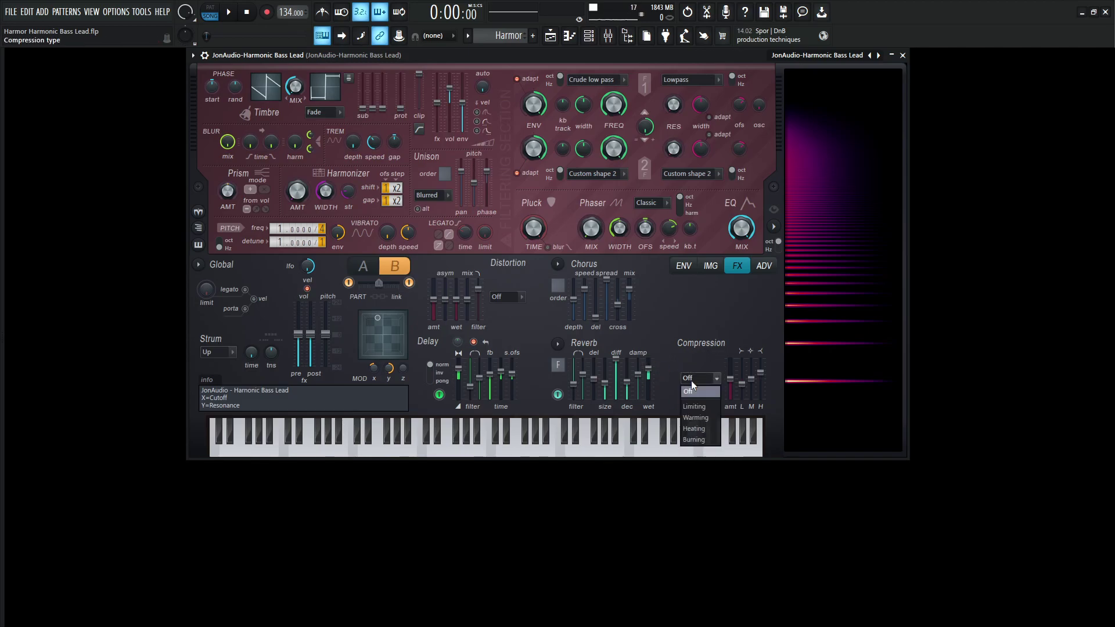
pyautogui.click(695, 429)
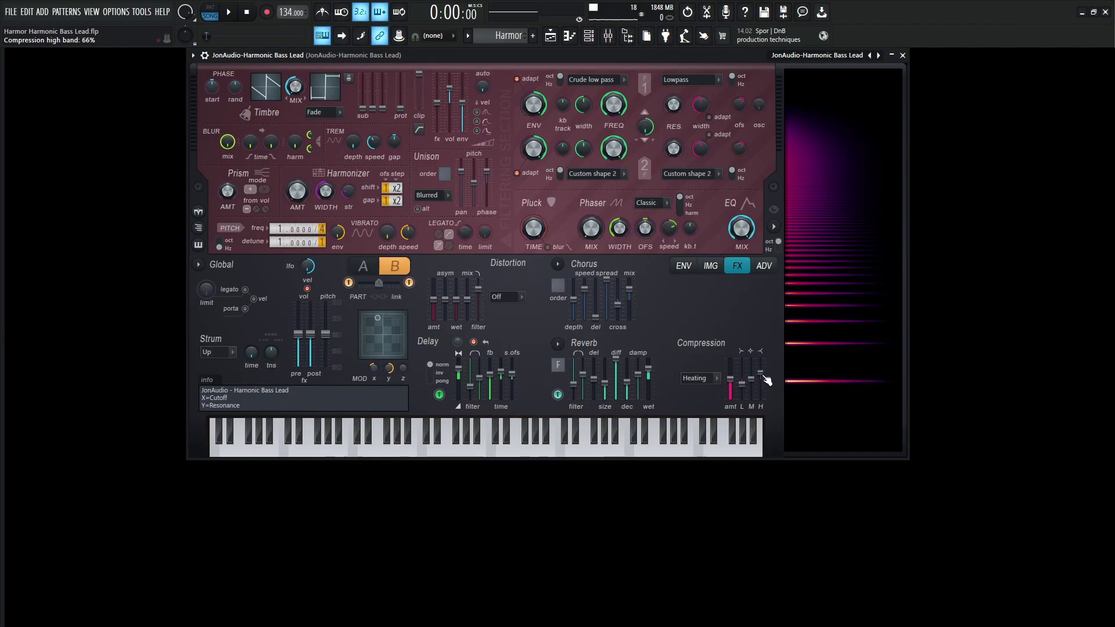
pyautogui.press('j')
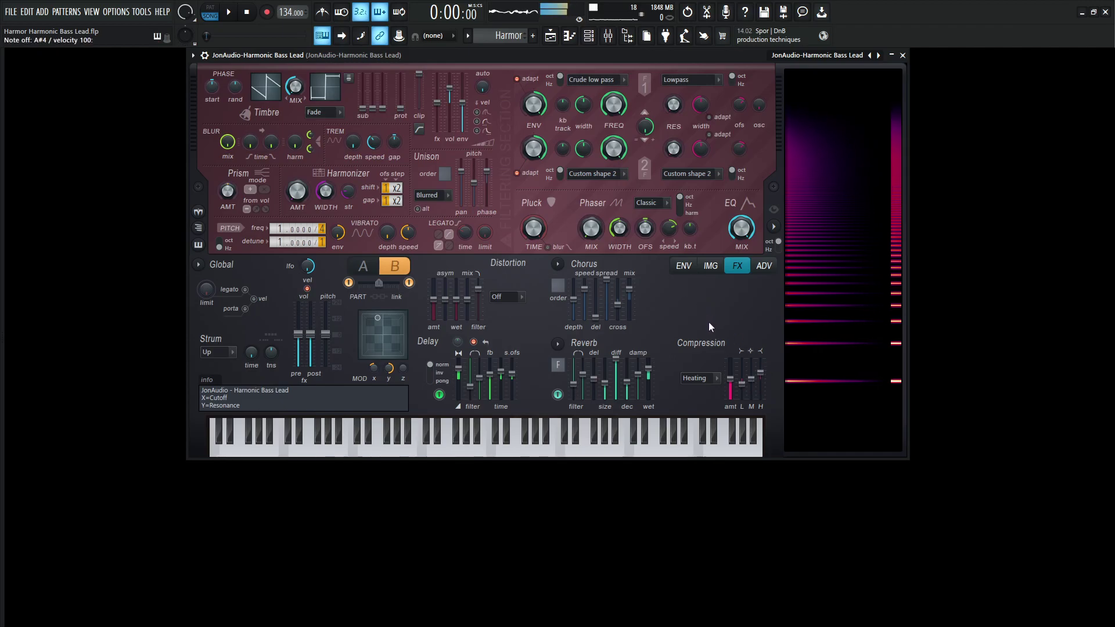
pyautogui.press('x')
# - Return to the articulator envelopes, play the song while adjusting Modulation X and Y, and stop playback
pyautogui.click(685, 268)
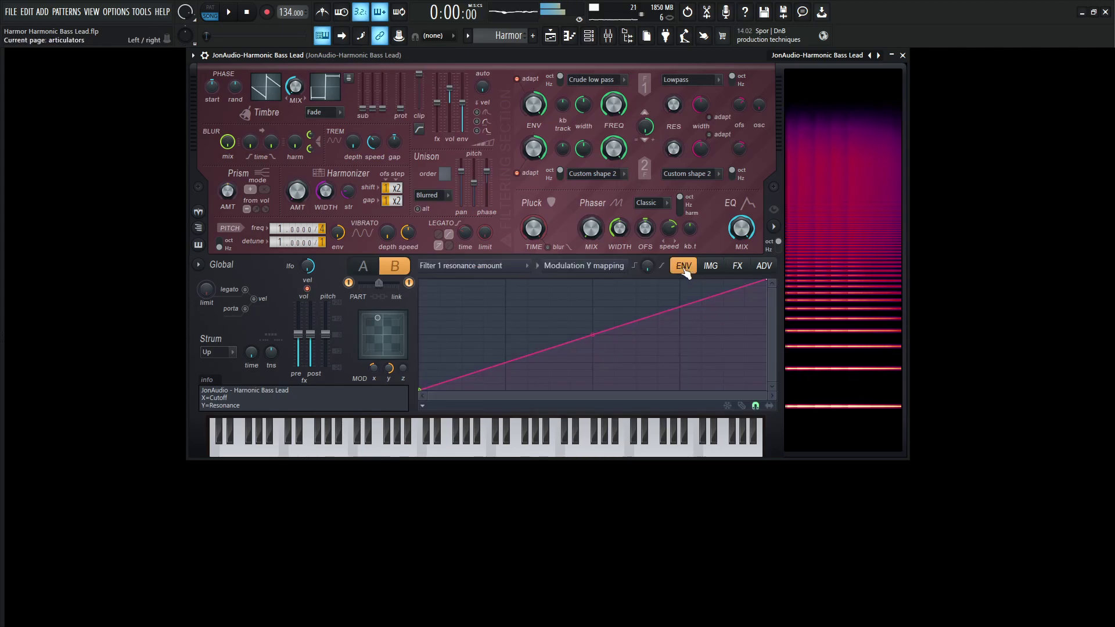
pyautogui.press('space')
pyautogui.moveTo(381, 374)
pyautogui.mouseDown()
pyautogui.moveTo(381, 342)
pyautogui.moveTo(371, 375)
pyautogui.moveTo(370, 356)
pyautogui.mouseUp()
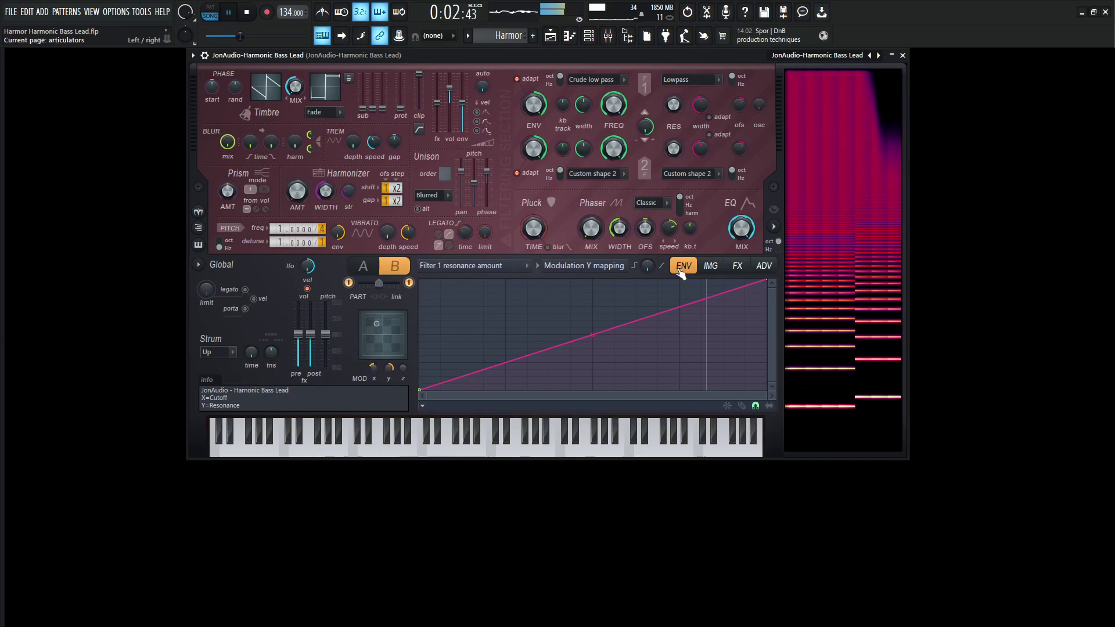
pyautogui.press('space')
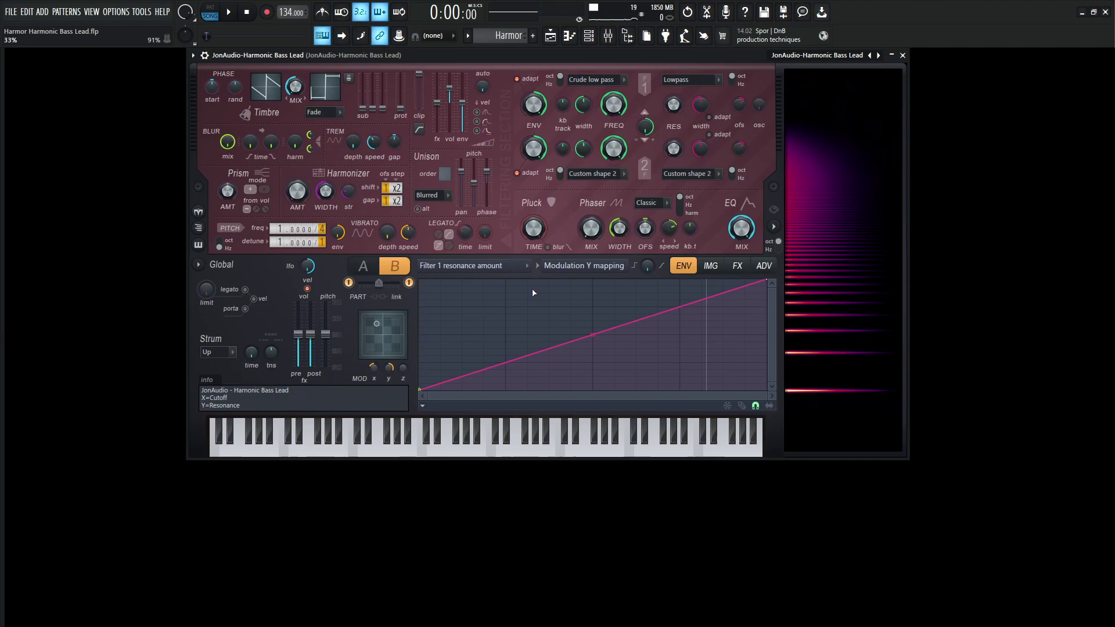
pyautogui.moveTo(382, 374); pyautogui.dragTo(382, 358)
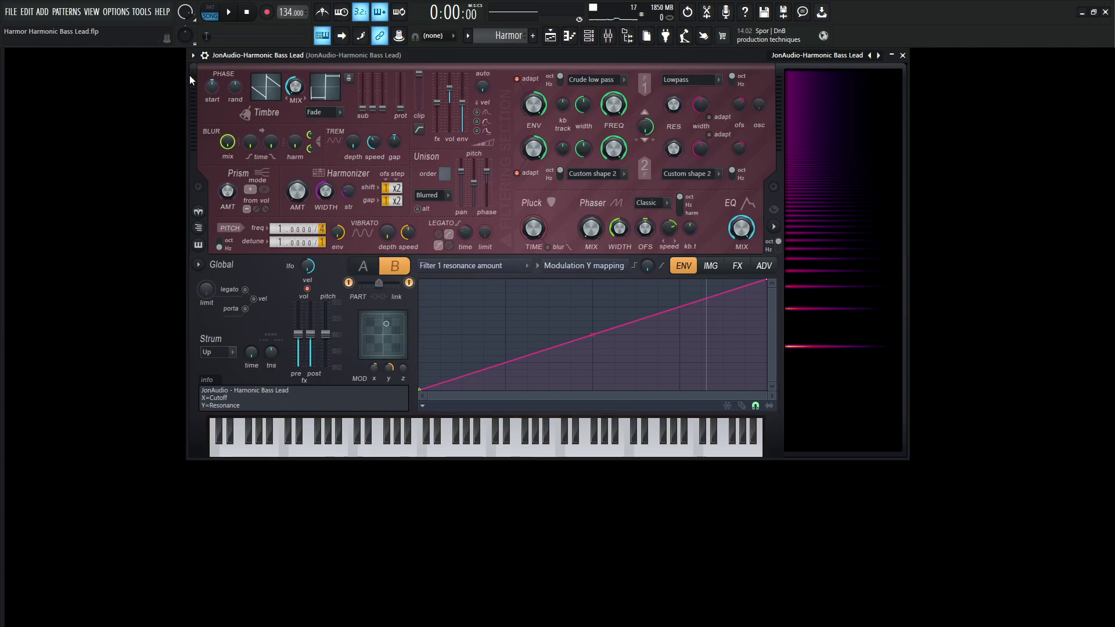
# - Check the plugin options for the commands that save the preset or channel state
pyautogui.click(192, 57)
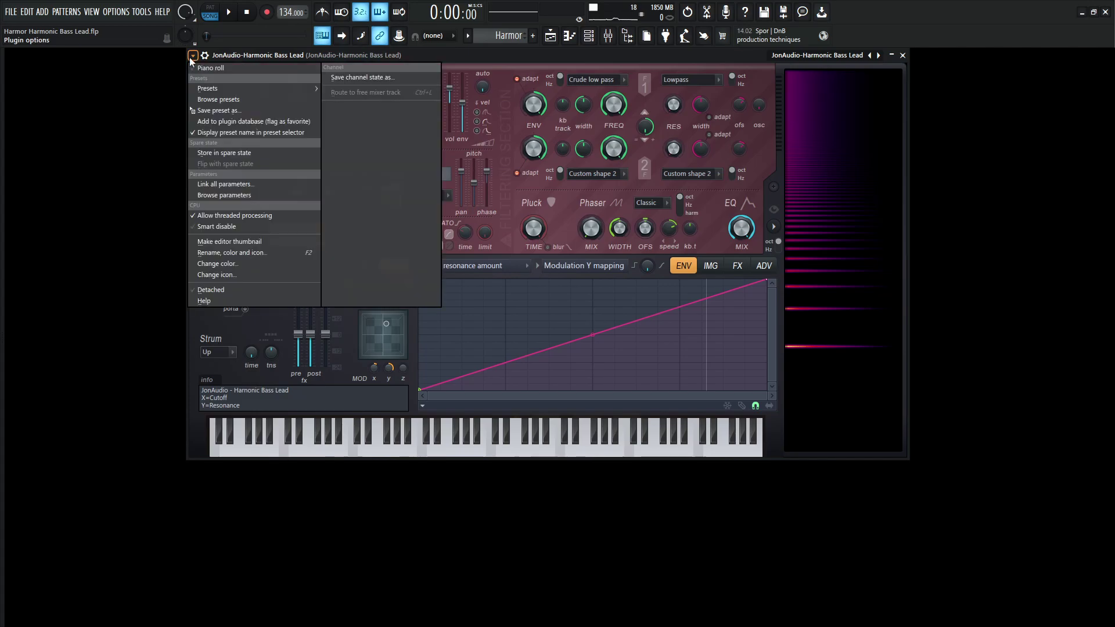
pyautogui.click(529, 54)
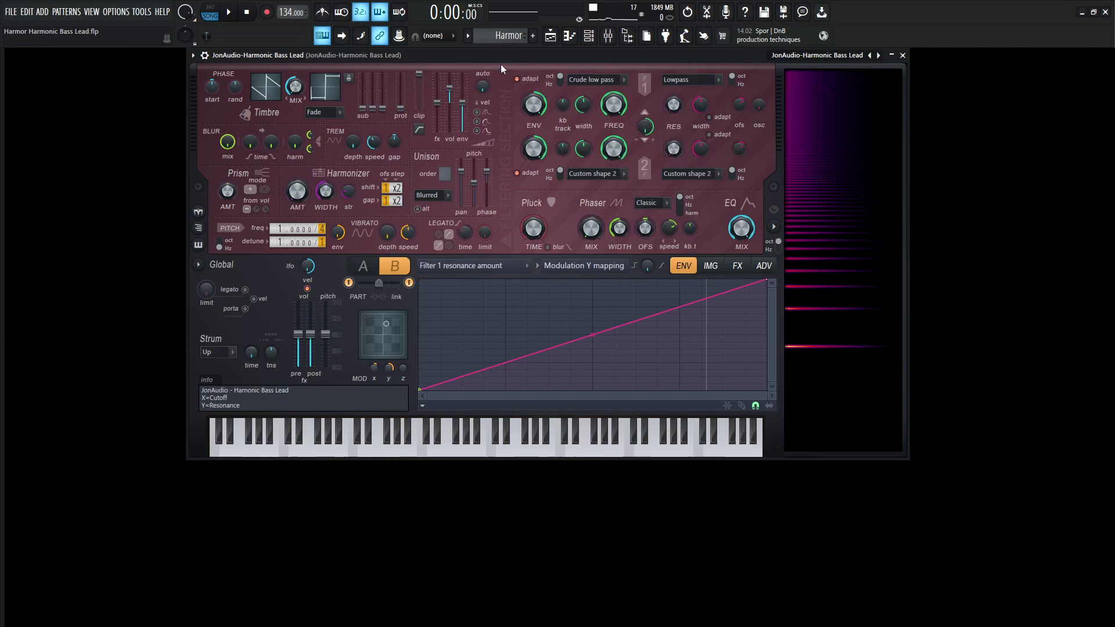
# - Play the song while sweeping Modulation X up to 100%, glance at the mixer channels, and stop playback
pyautogui.press('space')
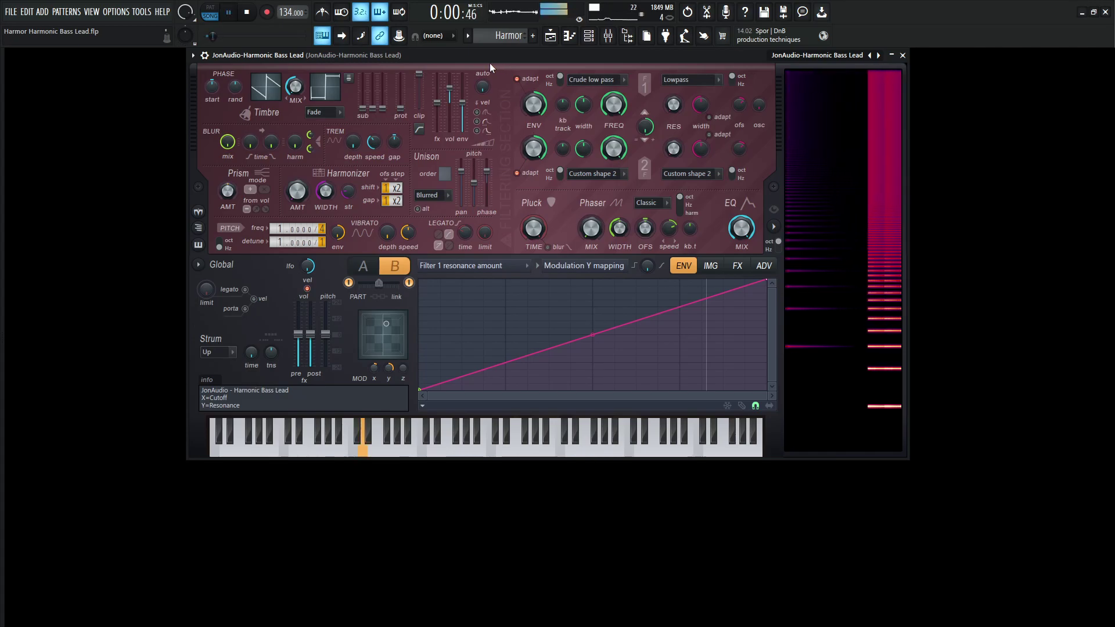
pyautogui.moveTo(381, 367)
pyautogui.mouseDown()
pyautogui.moveTo(381, 390)
pyautogui.moveTo(372, 356)
pyautogui.moveTo(389, 358)
pyautogui.moveTo(372, 359)
pyautogui.moveTo(372, 374)
pyautogui.mouseUp()
pyautogui.press('F9')
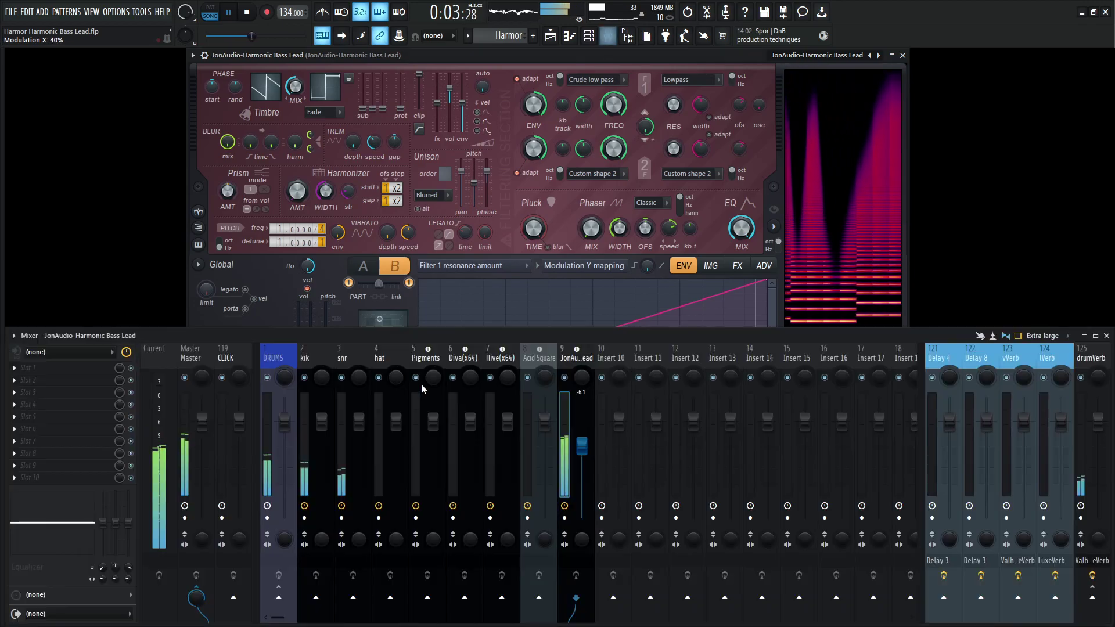
pyautogui.press('F9')
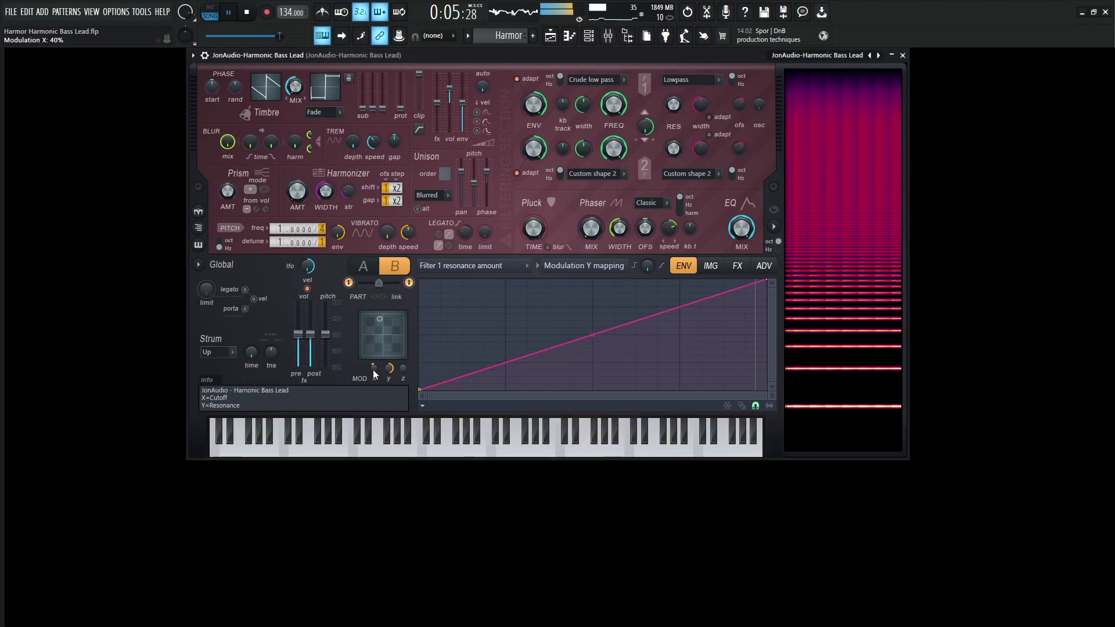
pyautogui.moveTo(372, 367); pyautogui.dragTo(372, 336)
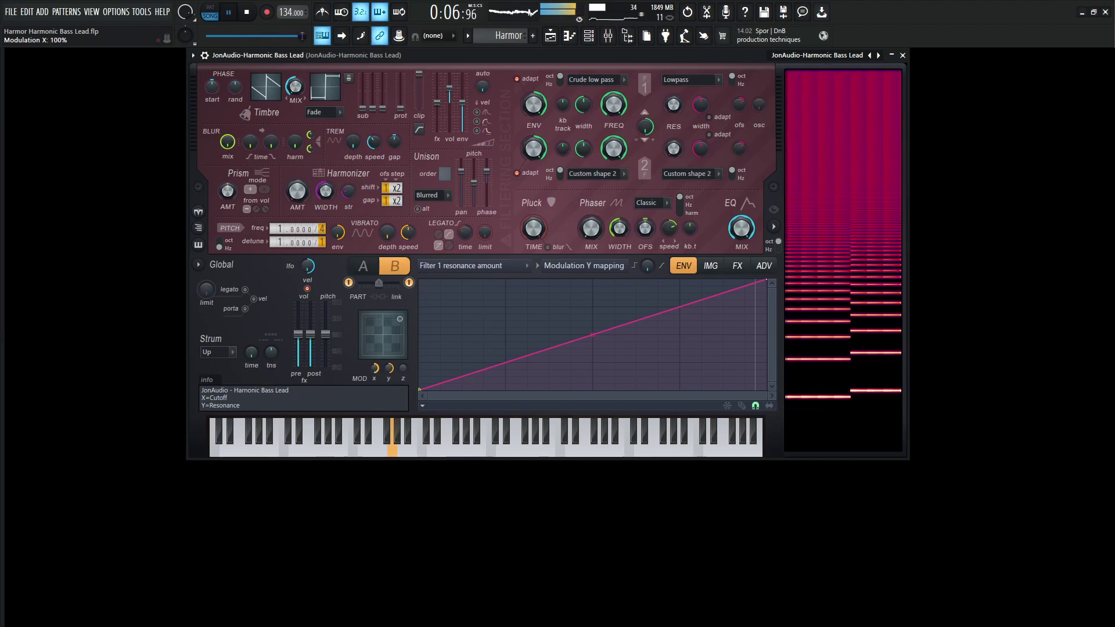
pyautogui.press('space')
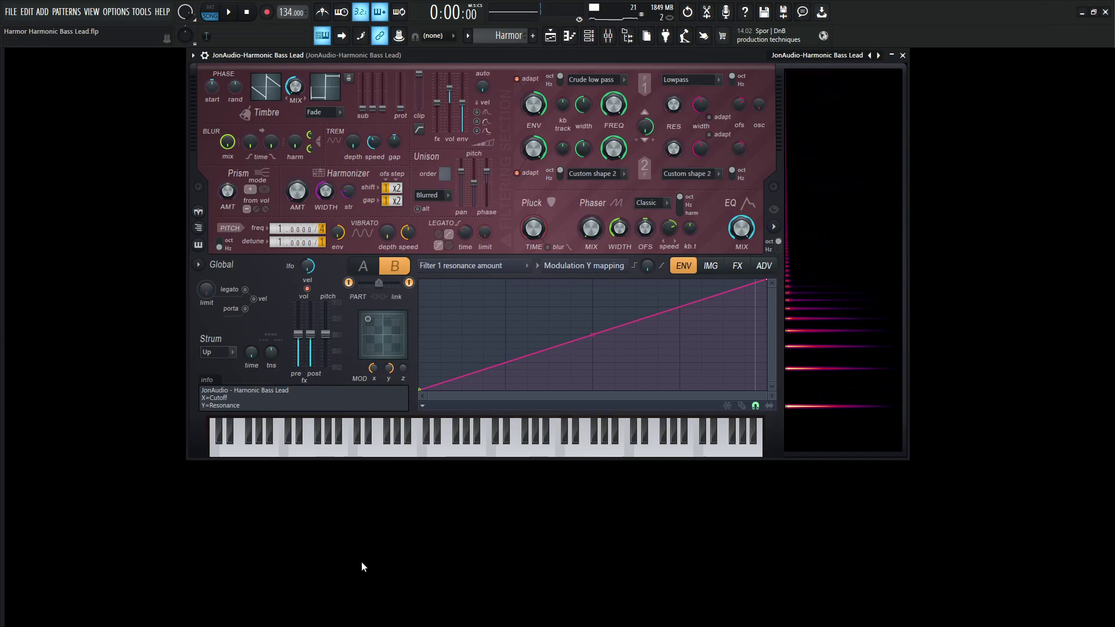